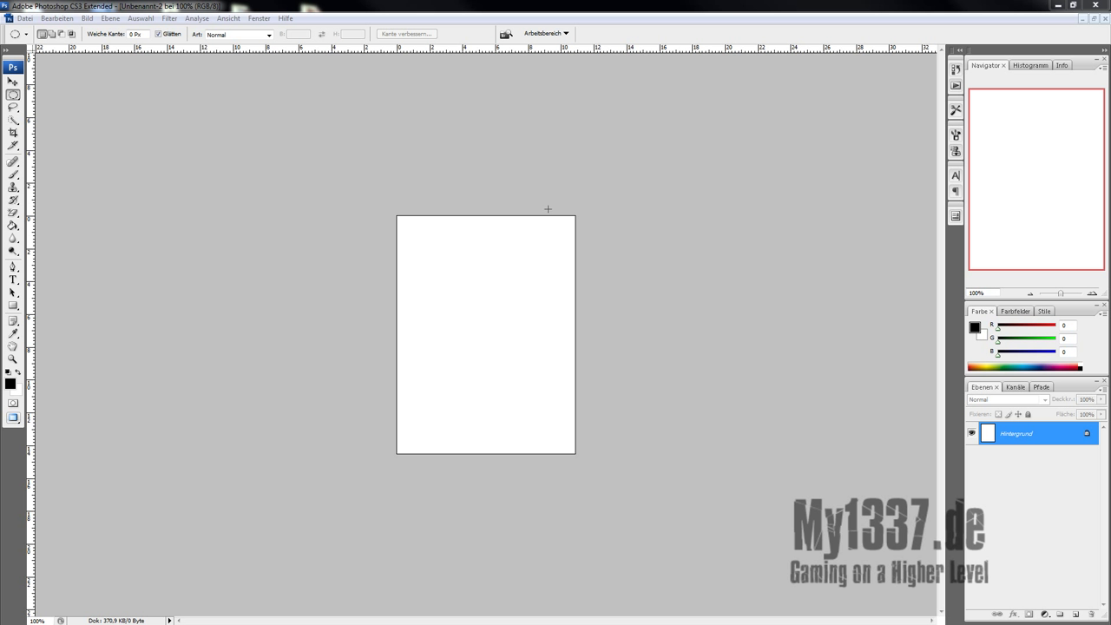
Check the canvas image size and leave it unchanged
left_click(86, 17)
left_click(118, 101)
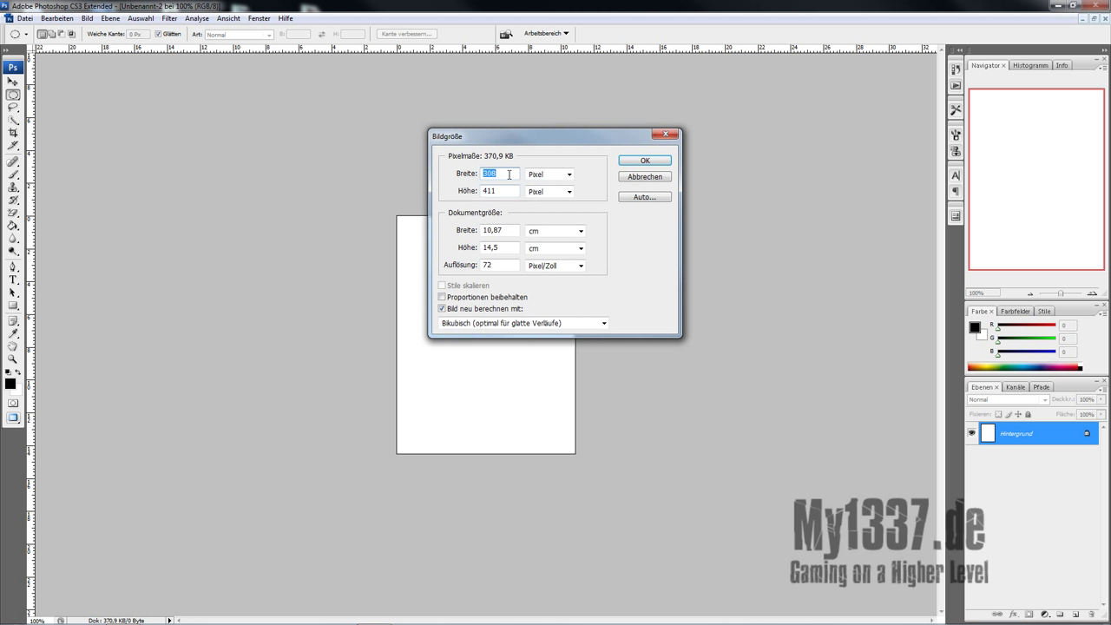
left_click(669, 135)
On a new layer, marquee a band along the canvas bottom and fill it black
right_click(14, 97)
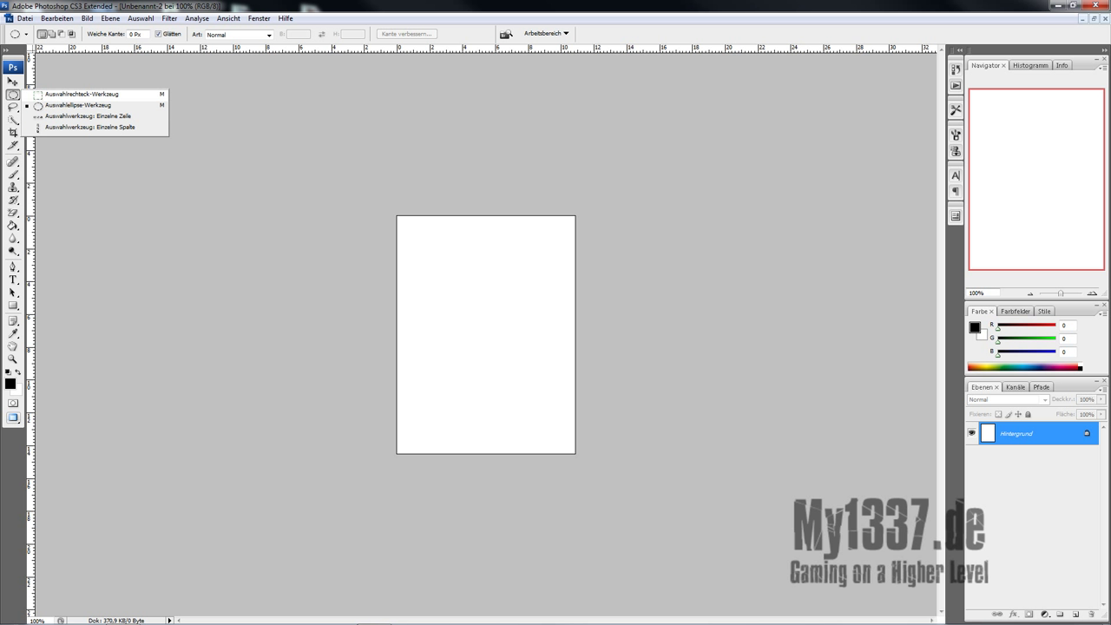
left_click(81, 93)
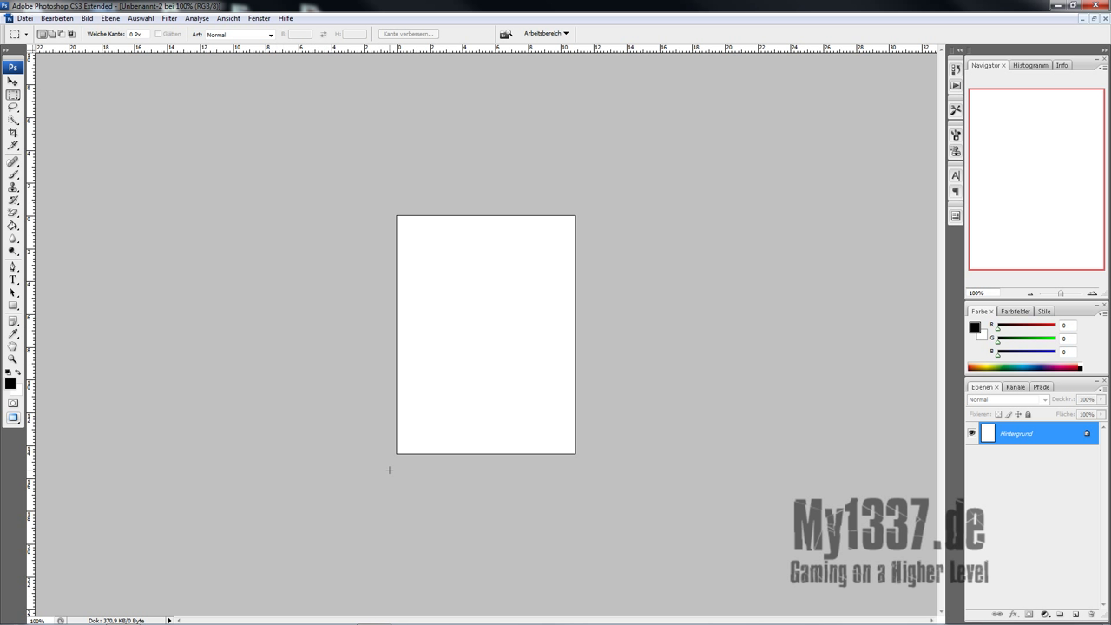
left_click(1075, 613)
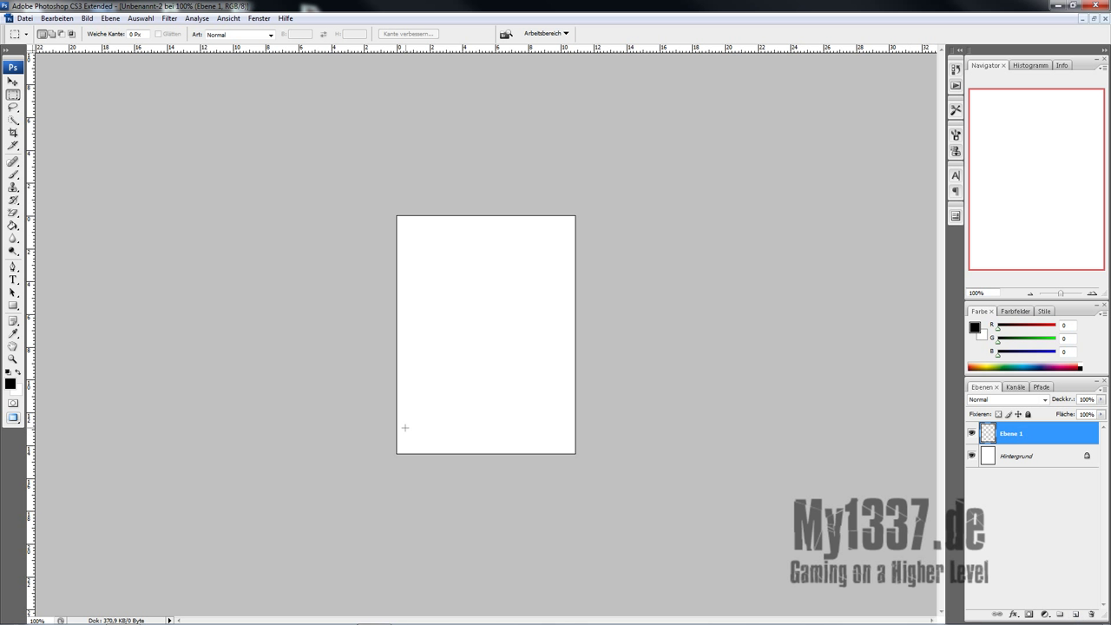
left_click_drag(380, 413, 573, 415)
left_click_drag(638, 450, 636, 454)
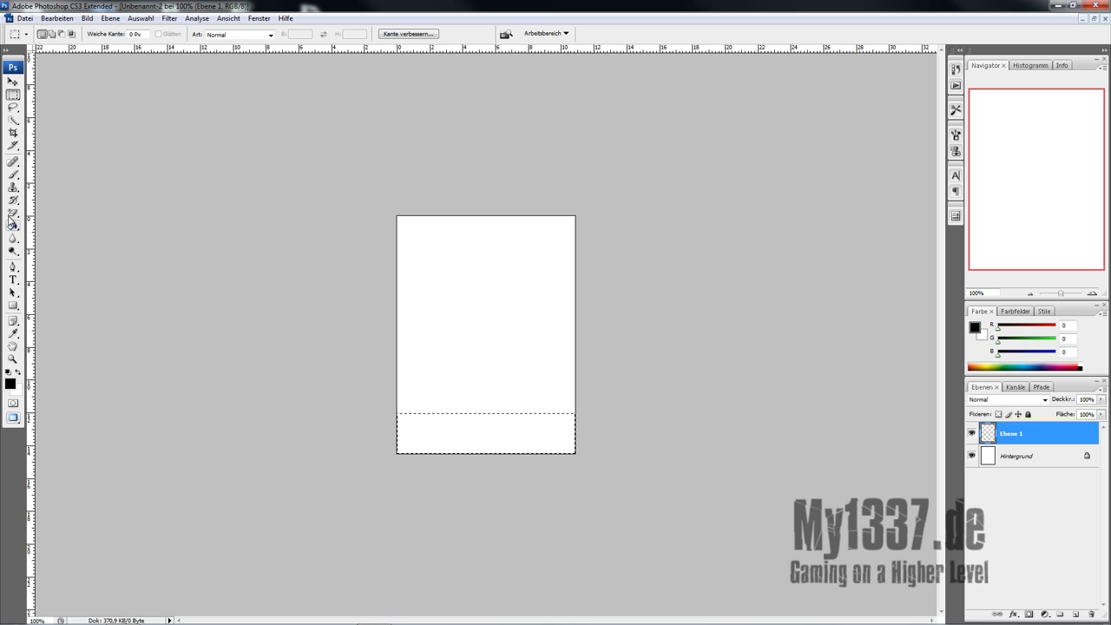
left_click(13, 225)
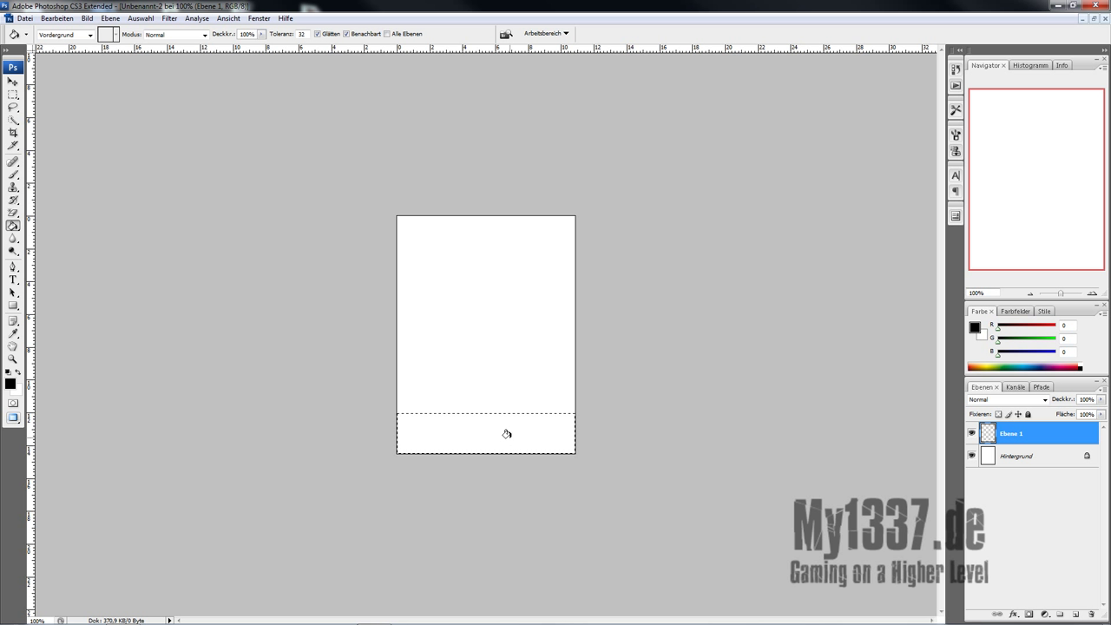
left_click(505, 434)
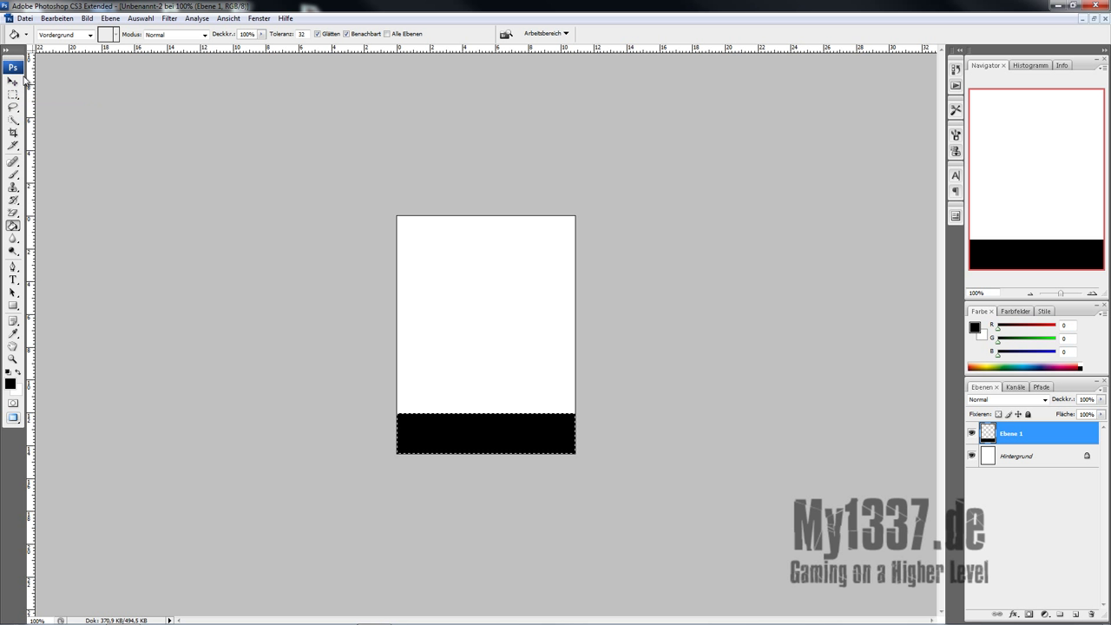
left_click(13, 82)
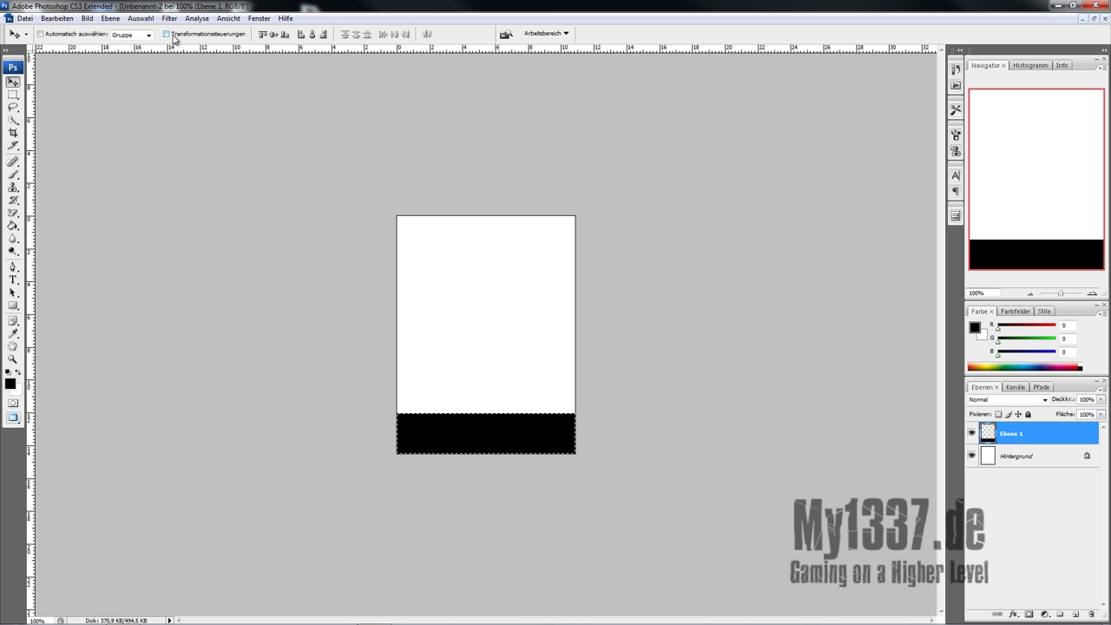
Nudge the bottom black band into its final vertical position
key("Down")
key("Down")
key("Down")
key("Down")
key("Down")
key("Down")
key("Down")
key("Down")
key("Down")
key("Down")
key("Down")
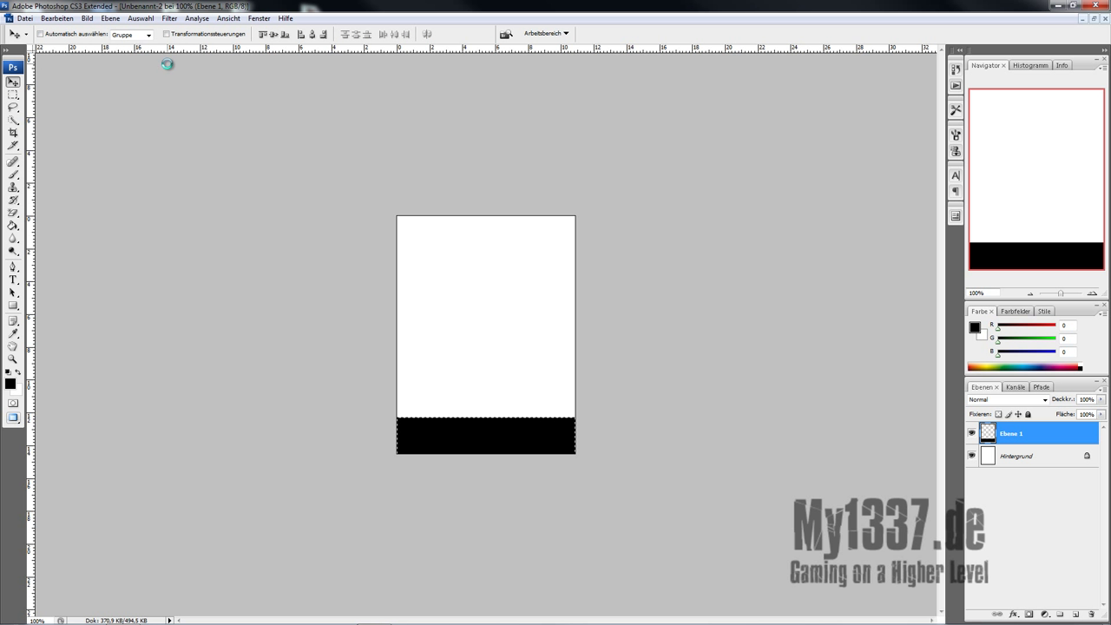
key("Up")
key("Up")
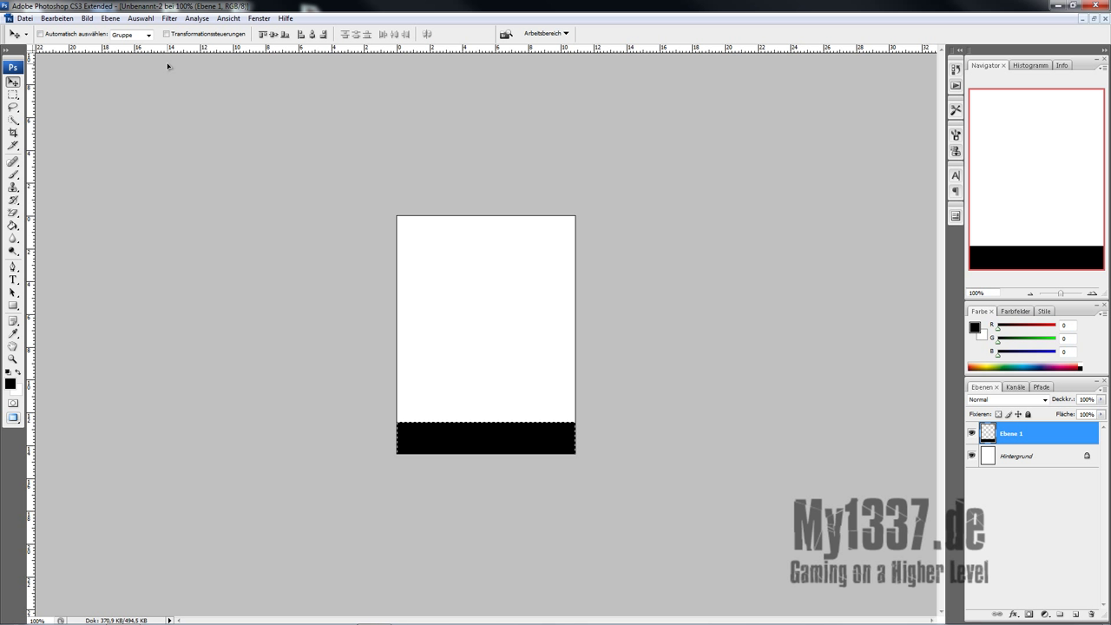
key("Down")
key("Down")
key("Up")
key("Up")
On a second new layer, fill a full-height left-edge strip black and deselect
left_click(1074, 613)
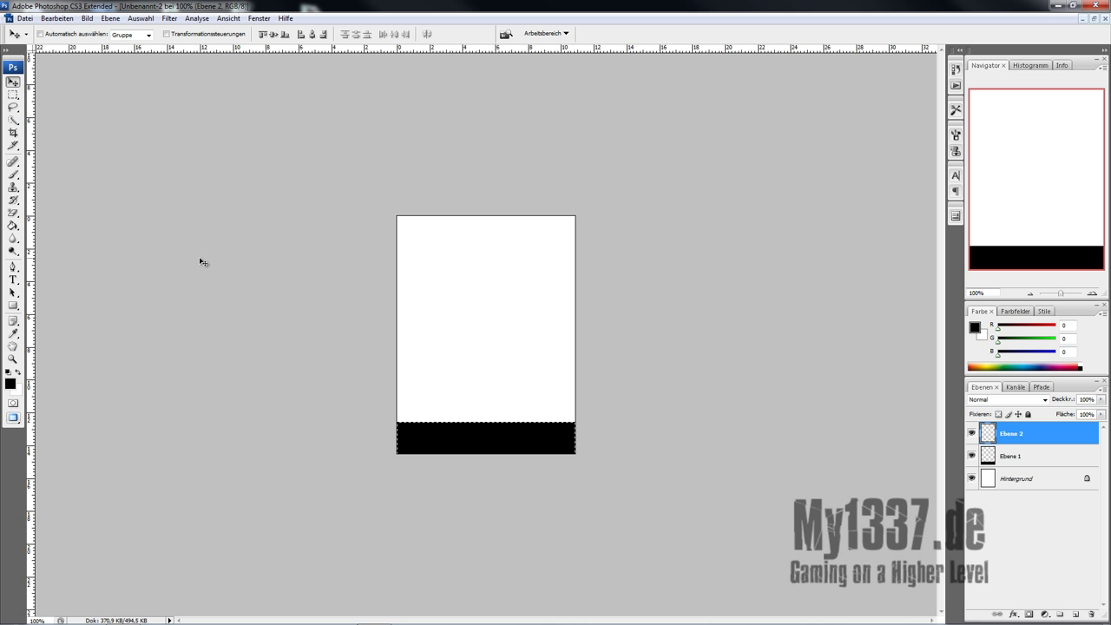
left_click(13, 96)
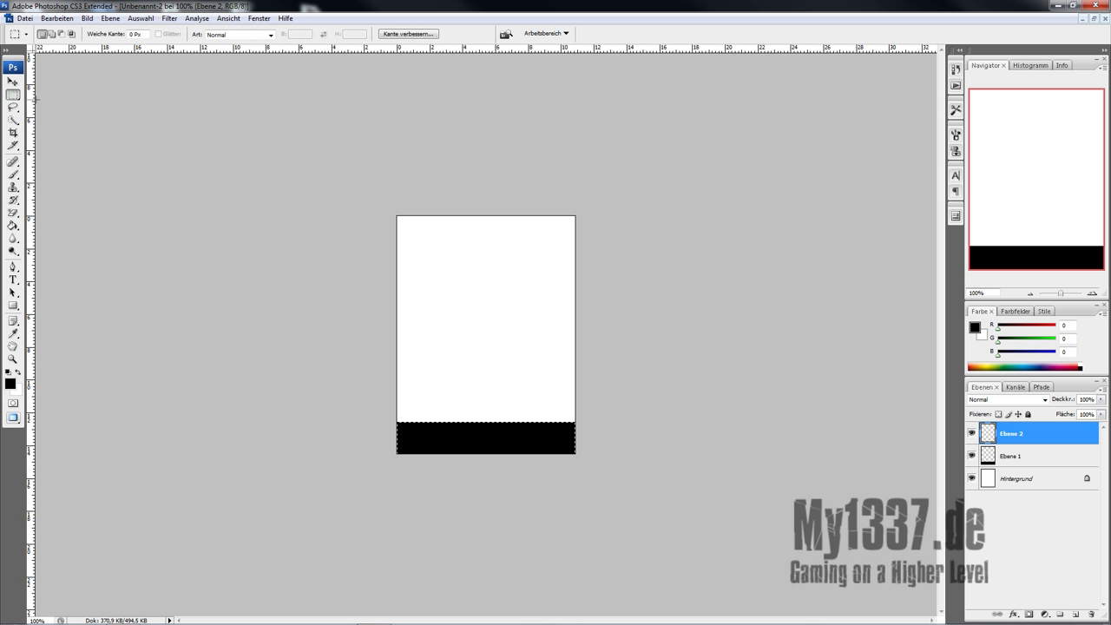
left_click(499, 426)
left_click_drag(435, 468, 341, 213)
left_click(13, 226)
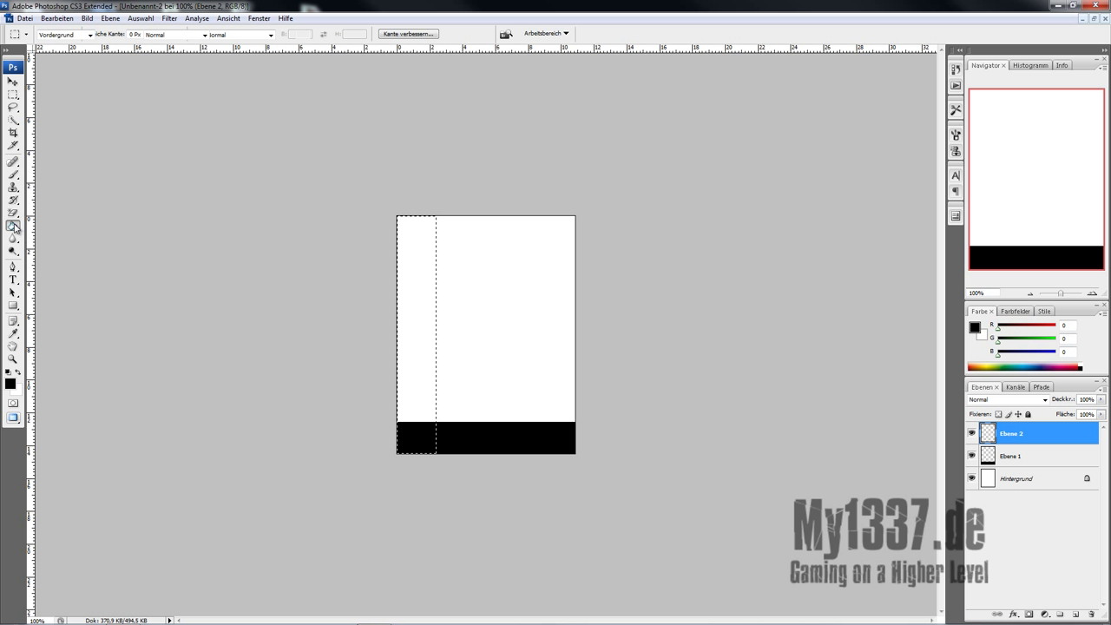
left_click(421, 293)
key("ctrl+d")
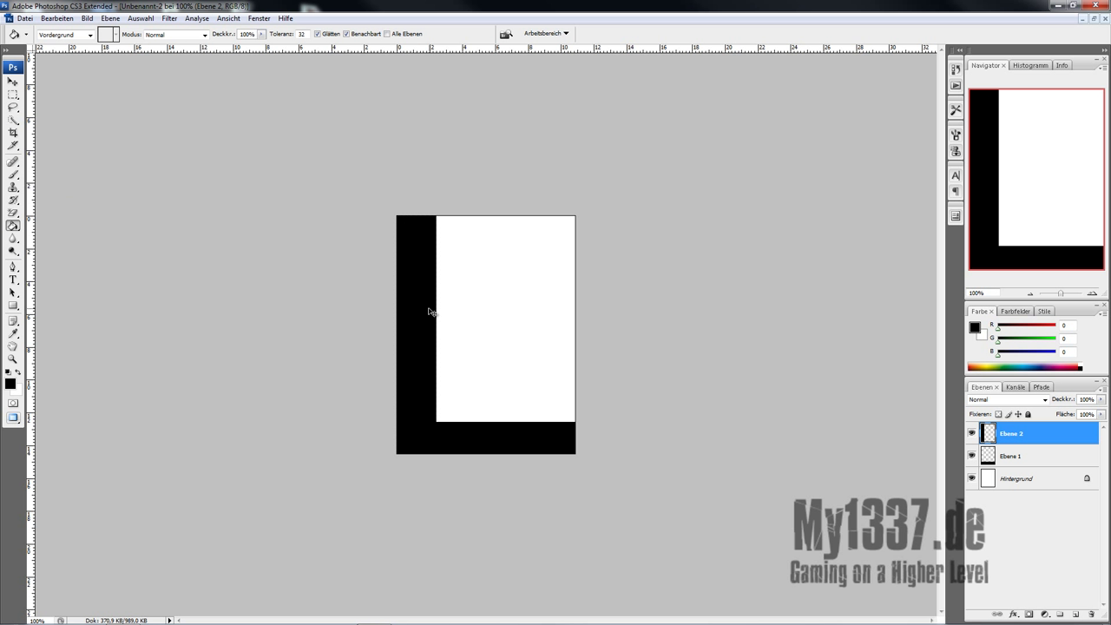
On a new layer, type 'Star Gaming' in a paragraph box and switch it to vertical
left_click(14, 82)
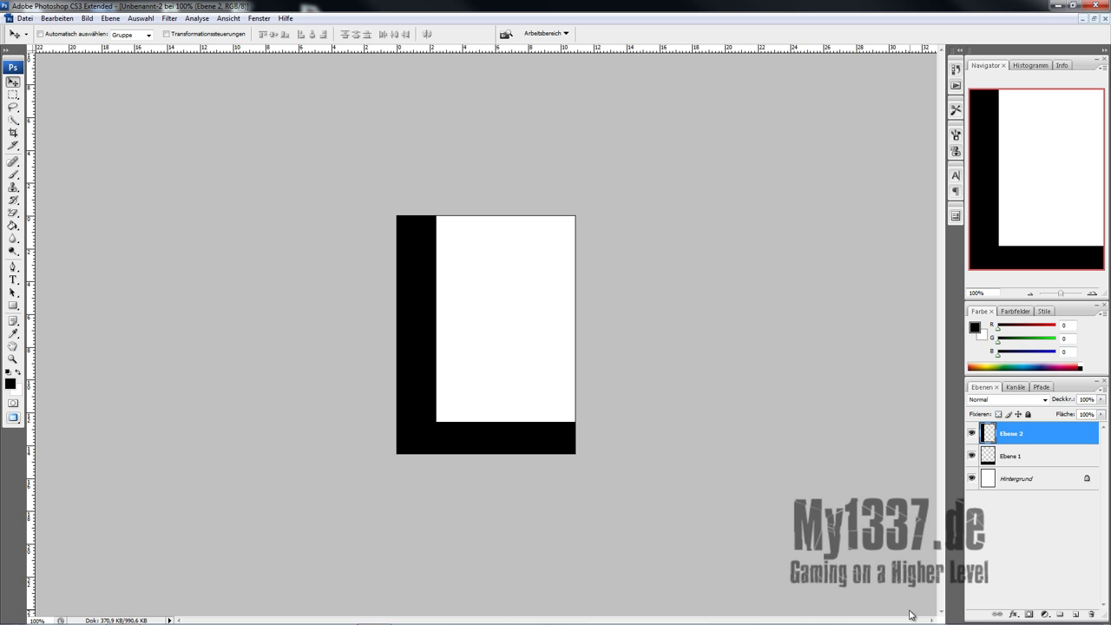
left_click(1074, 614)
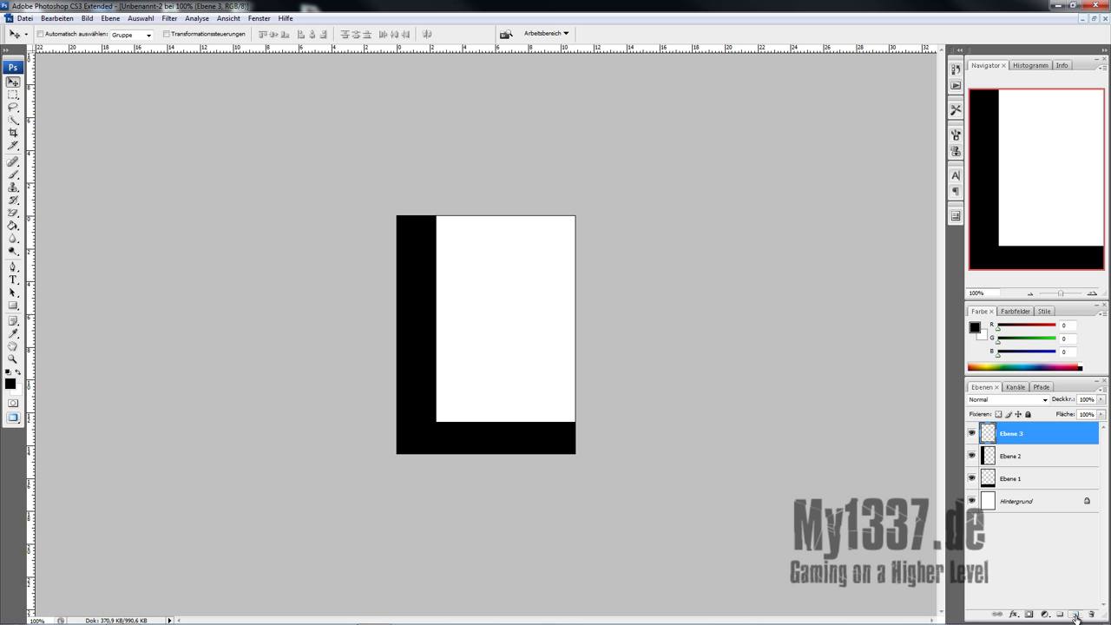
left_click(14, 282)
left_click_drag(442, 224, 531, 397)
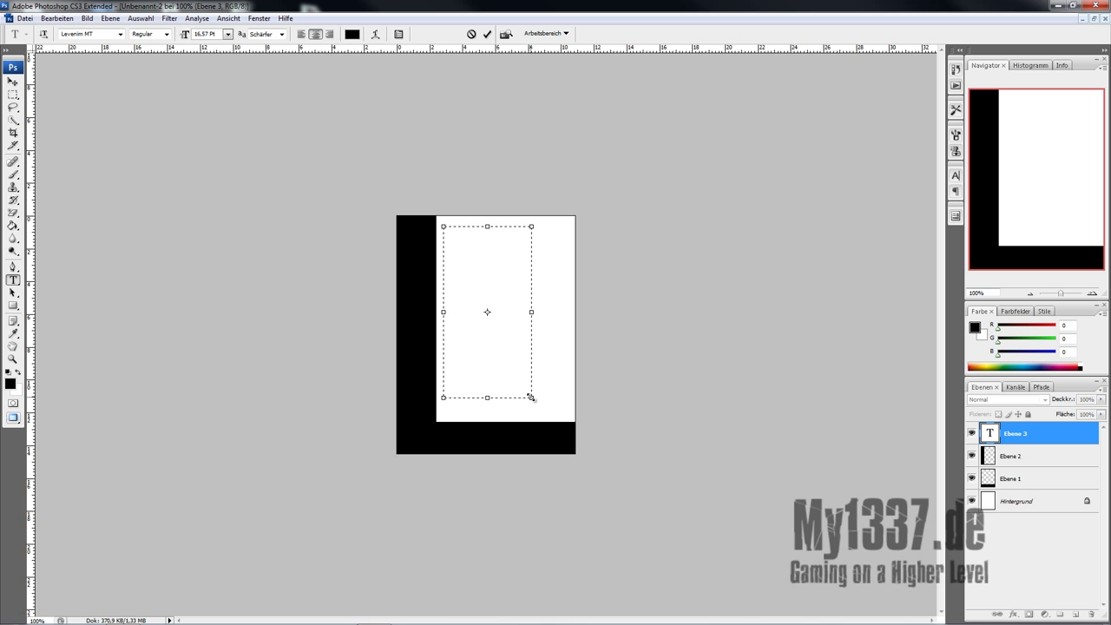
type("Star Gaming")
key("ctrl+a")
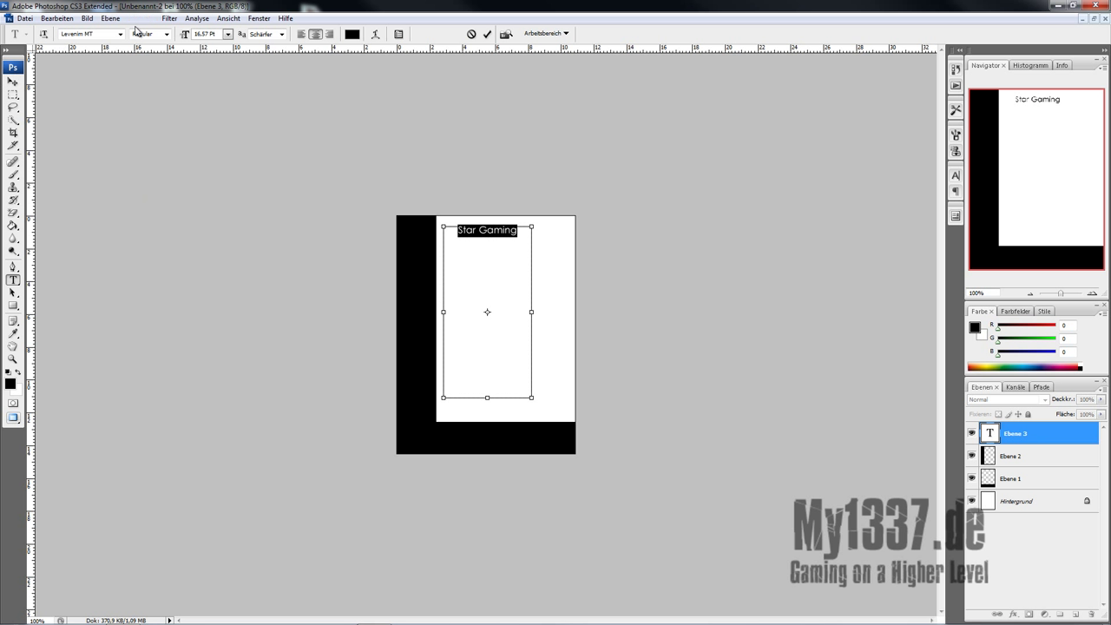
left_click(44, 33)
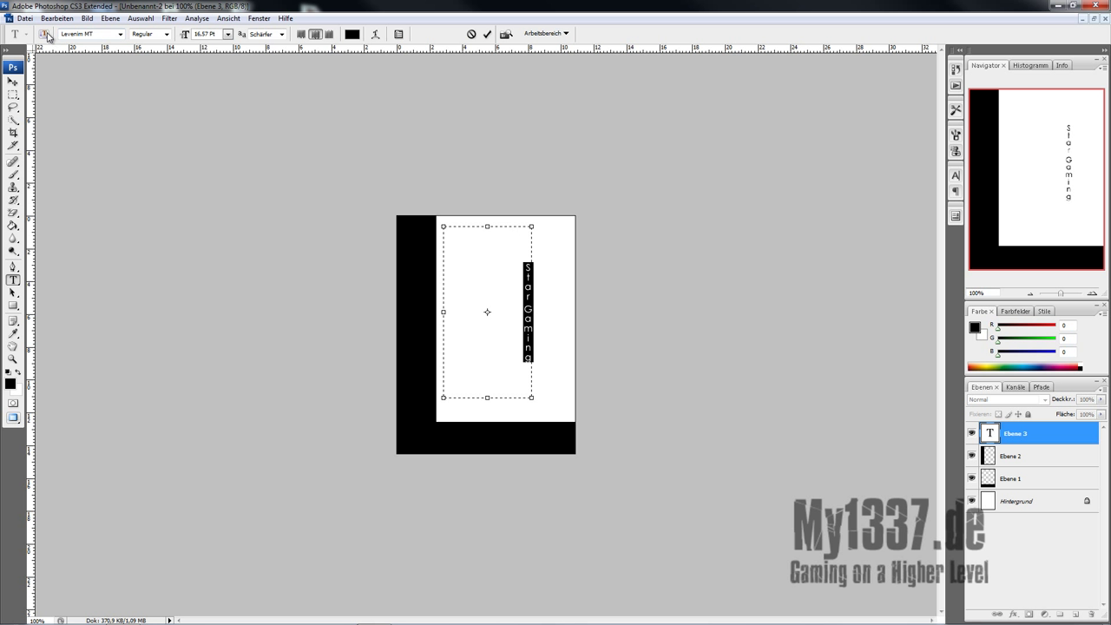
left_click(13, 81)
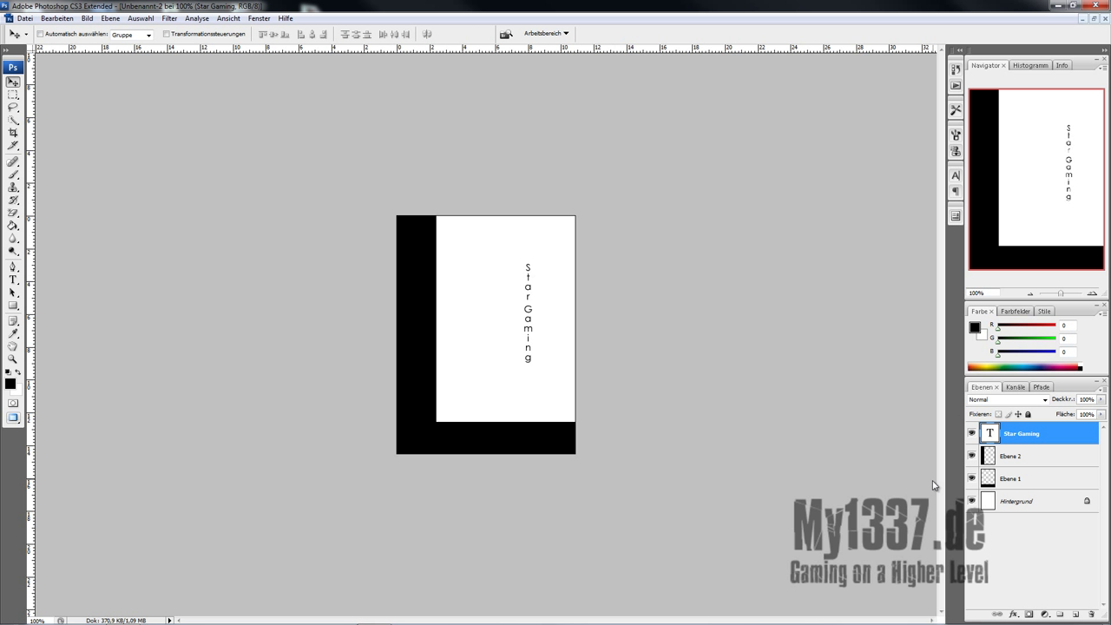
Move the vertical text onto the left strip and make it white, 25.57 Pt Miriam Fixed
left_click_drag(528, 274, 416, 268)
double_click(989, 433)
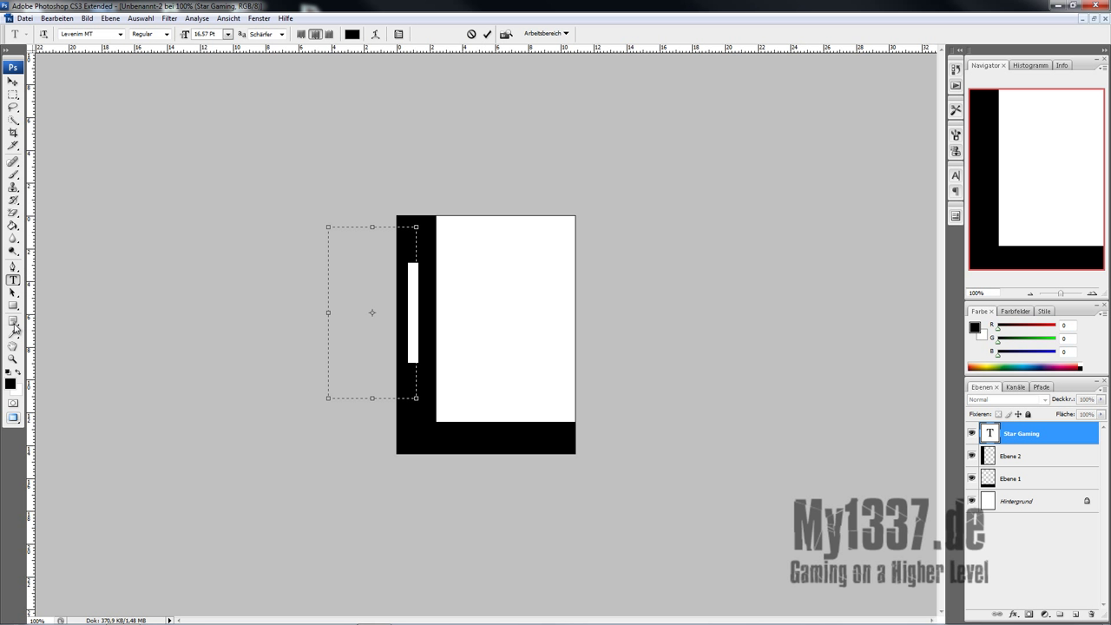
left_click(19, 370)
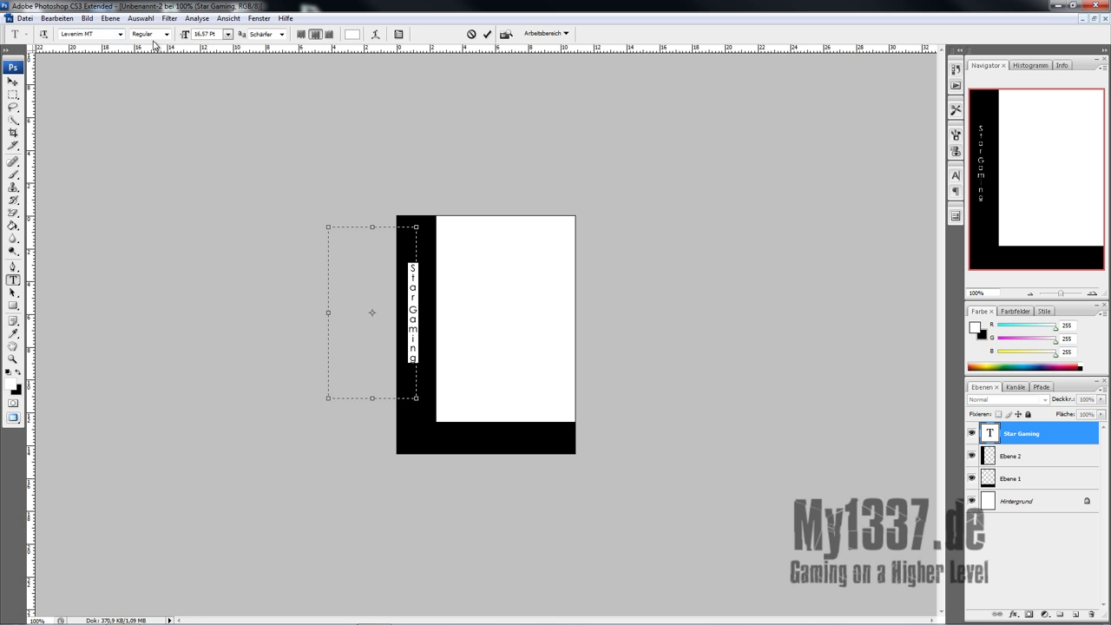
left_click_drag(185, 37, 194, 35)
left_click(88, 36)
key("Down")
key("Down")
key("Down")
key("Down")
key("Down")
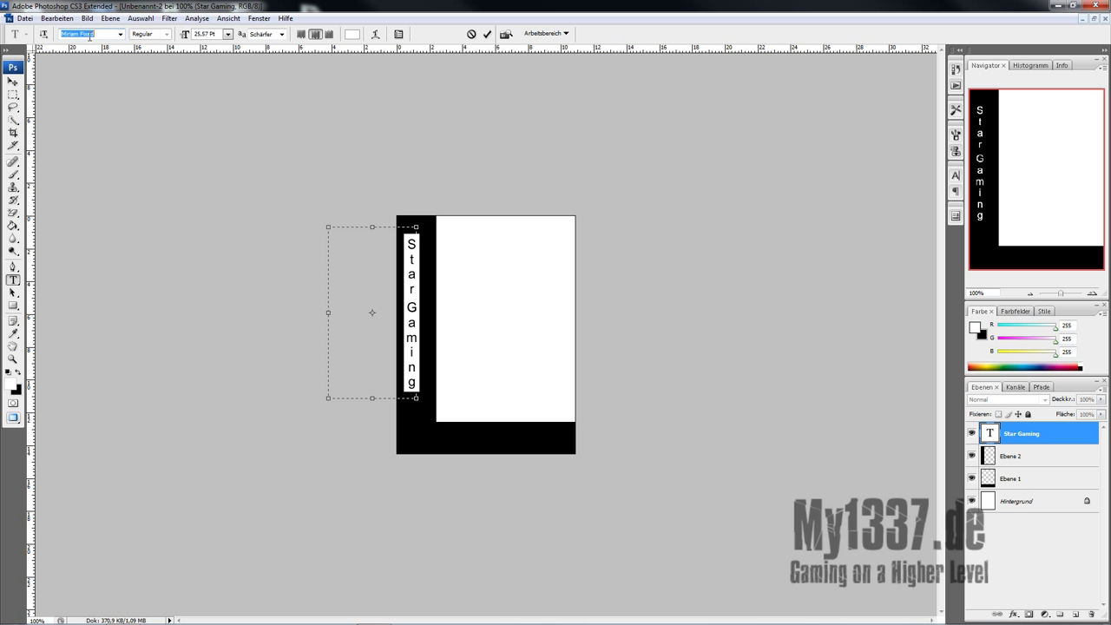
key("Up")
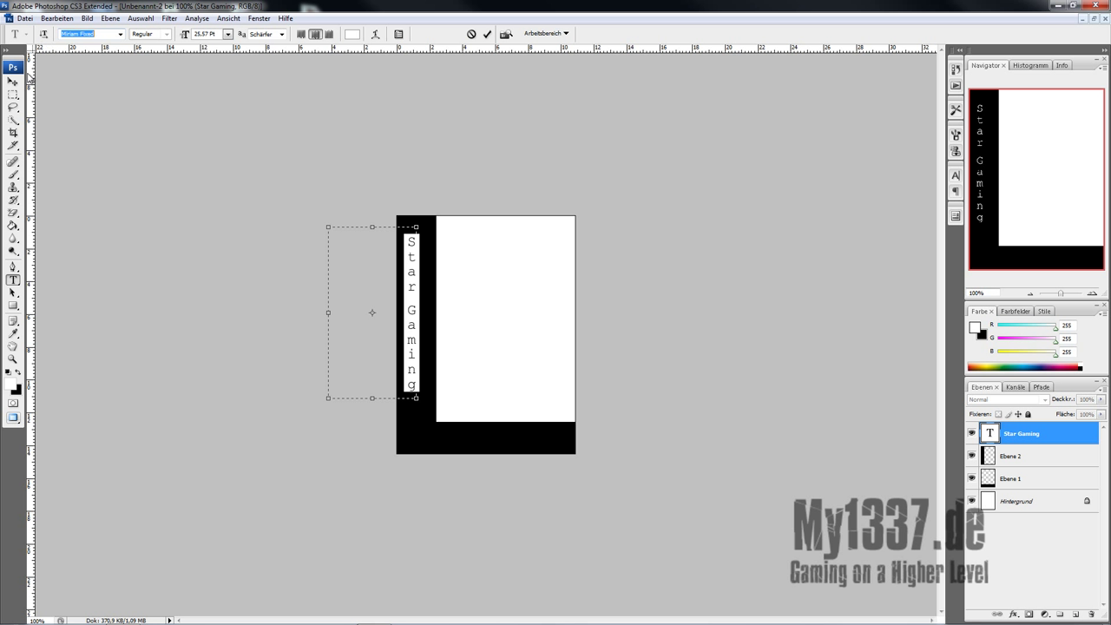
Retype the text as STARGAMING, commit it, and reposition it on the strip
left_click(406, 252)
key("ctrl+a")
type("STAR")
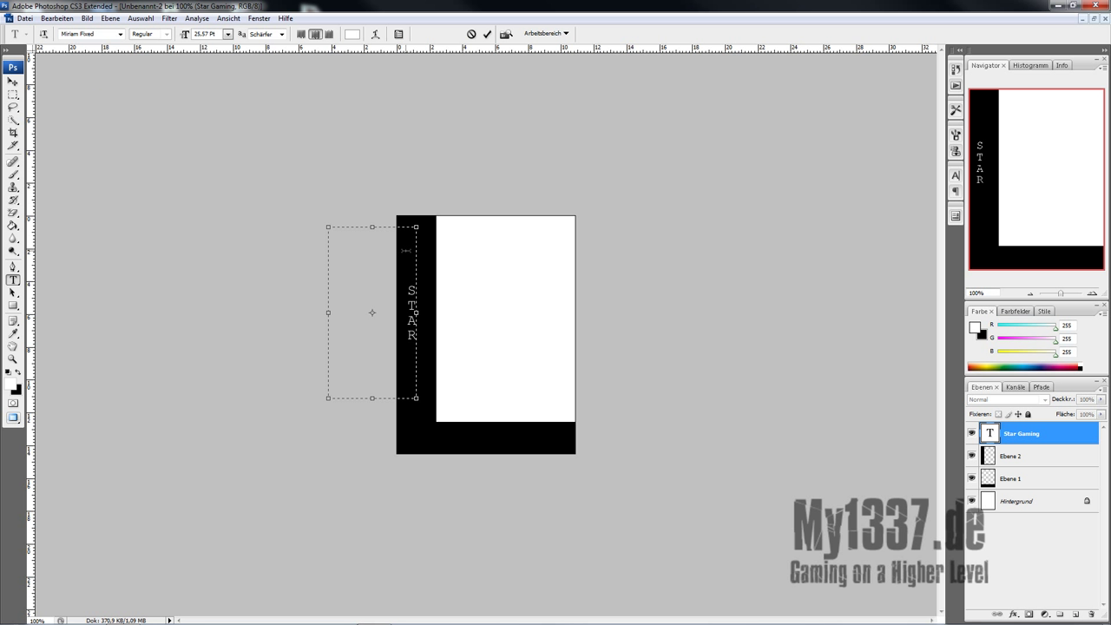
type("GA")
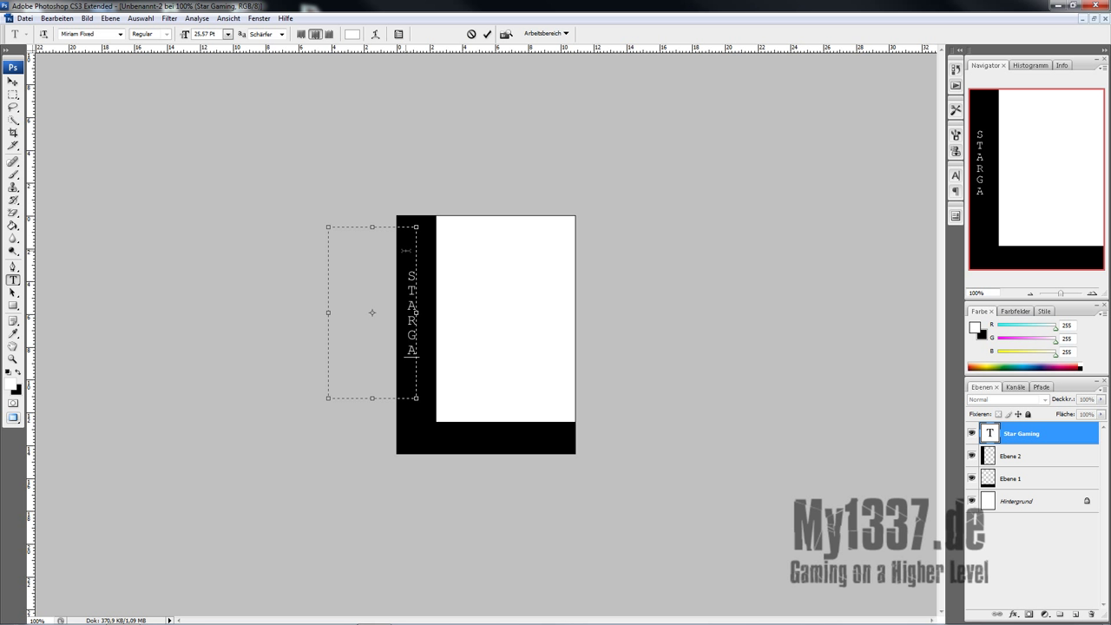
type("MING")
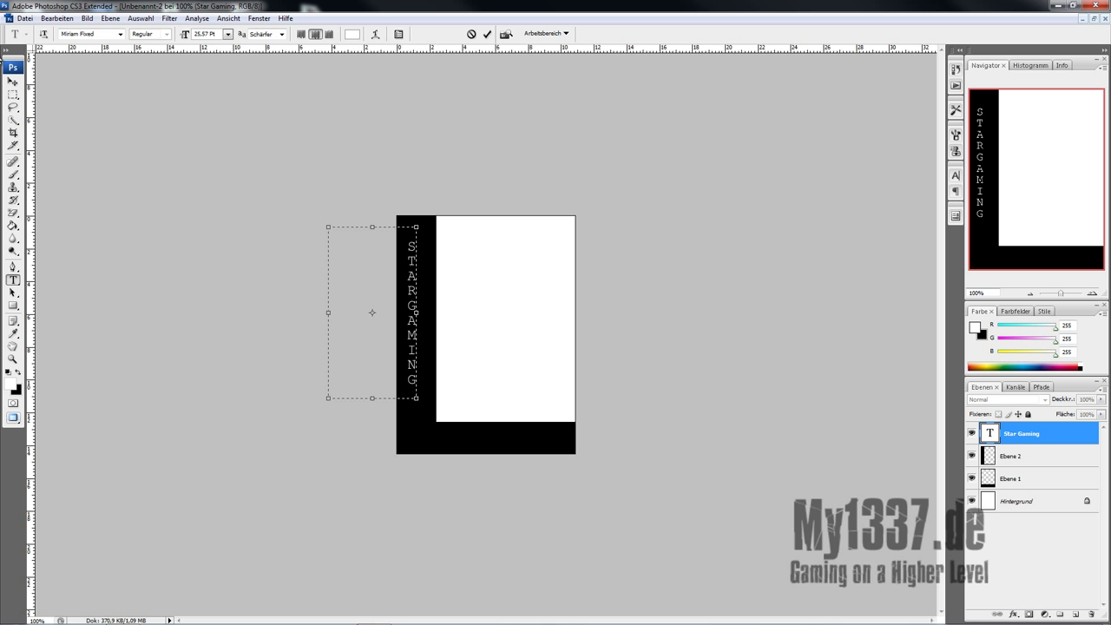
left_click(13, 83)
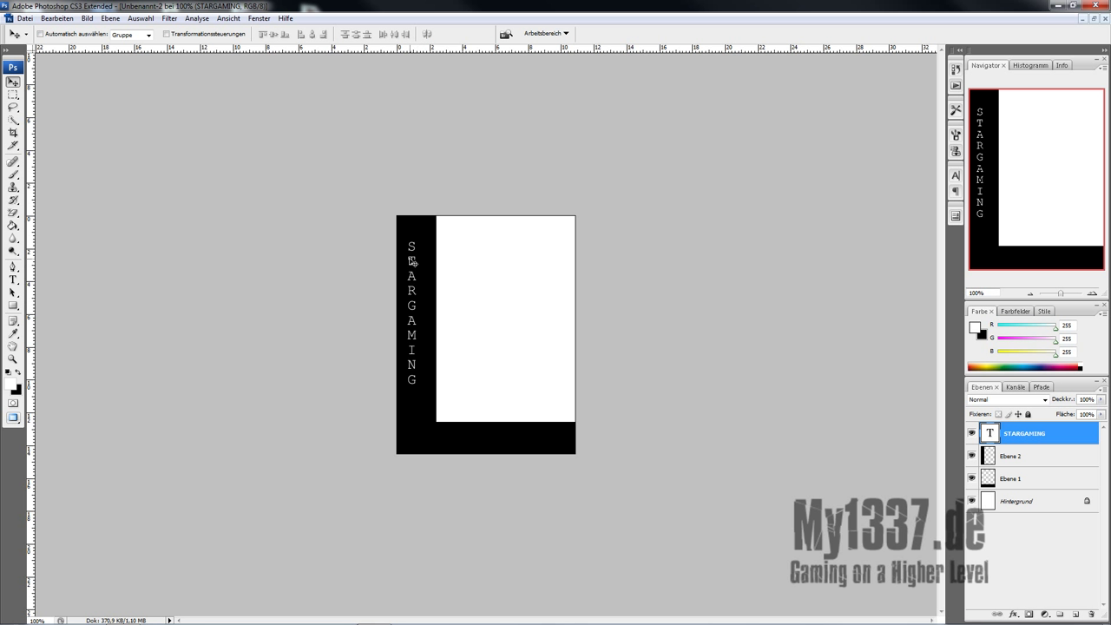
left_click_drag(415, 264, 418, 269)
Nudge STARGAMING, then stamp a 40 px white star atop the black bar on a new layer
key("Down")
key("Down")
key("Down")
key("Down")
key("Down")
key("Down")
key("Down")
key("Down")
key("Down")
key("Down")
key("Down")
key("Down")
key("Down")
key("Down")
key("Down")
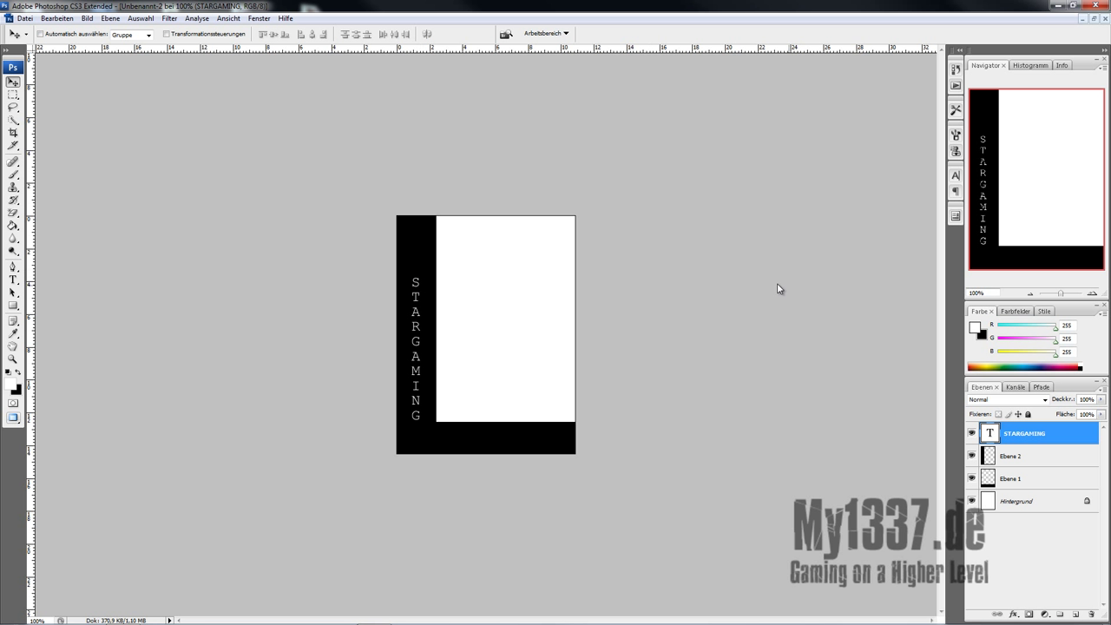
key("Up")
key("Up")
key("Up")
key("Up")
key("Up")
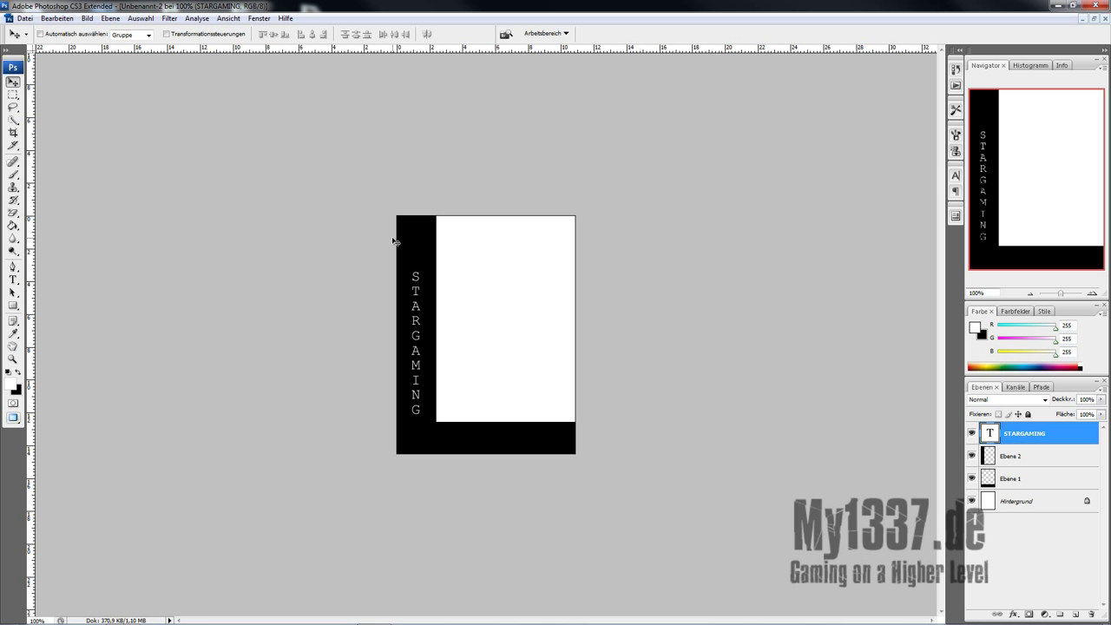
left_click(1076, 615)
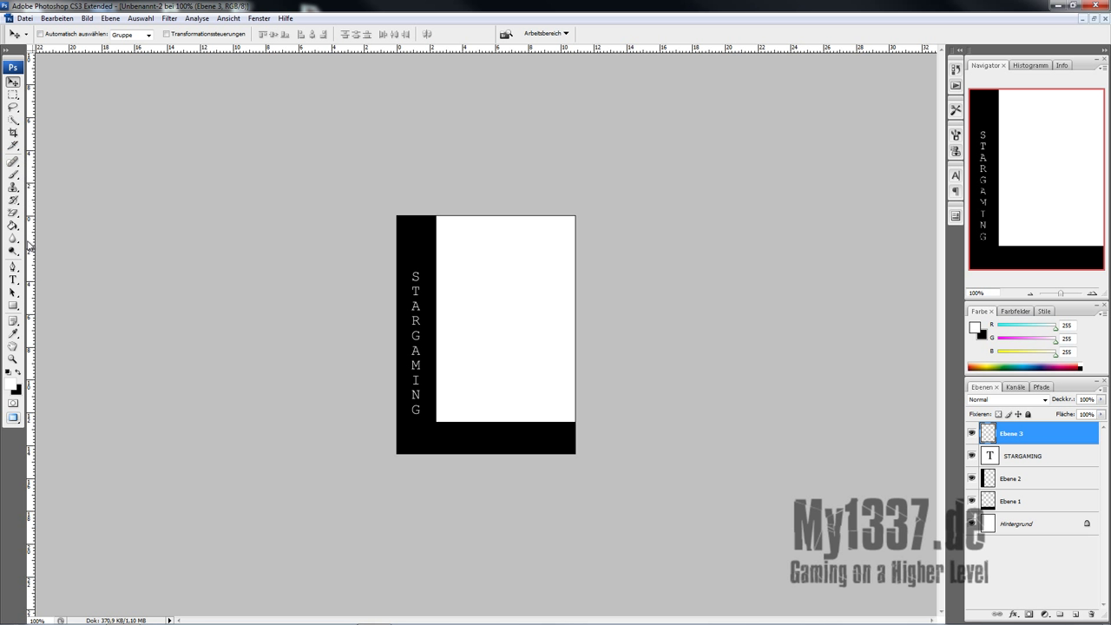
left_click(13, 175)
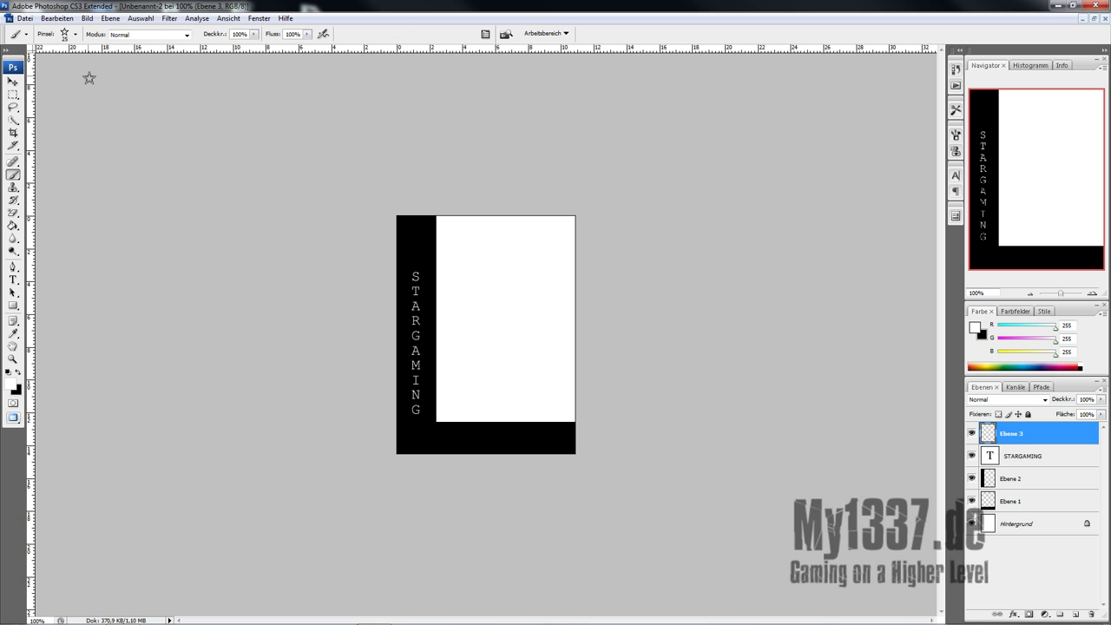
left_click(75, 33)
left_click_drag(29, 69, 36, 68)
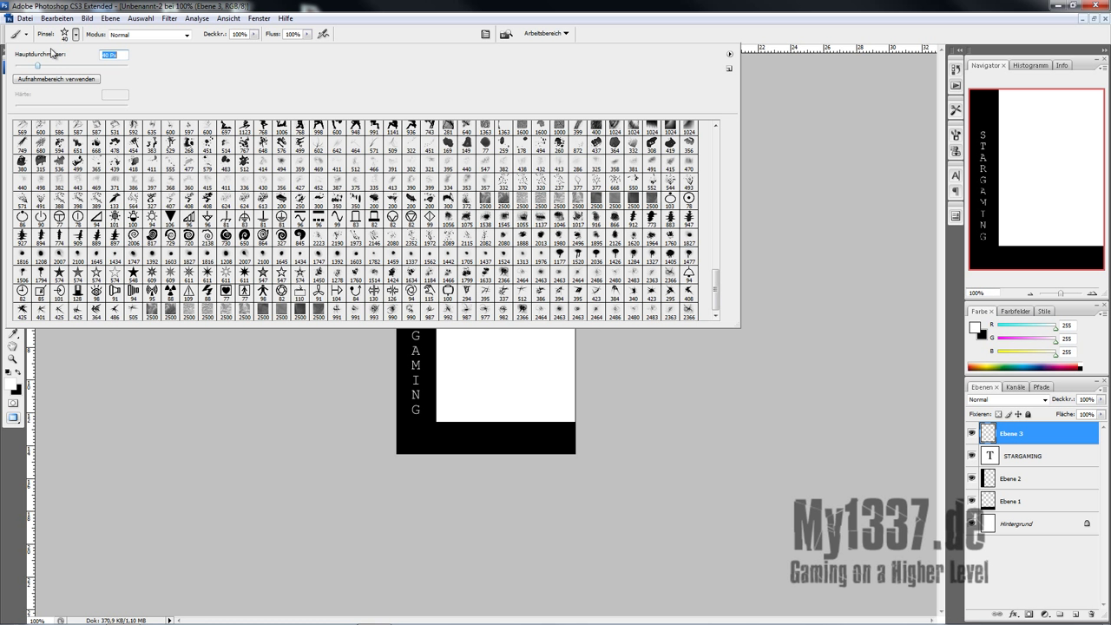
key("Return")
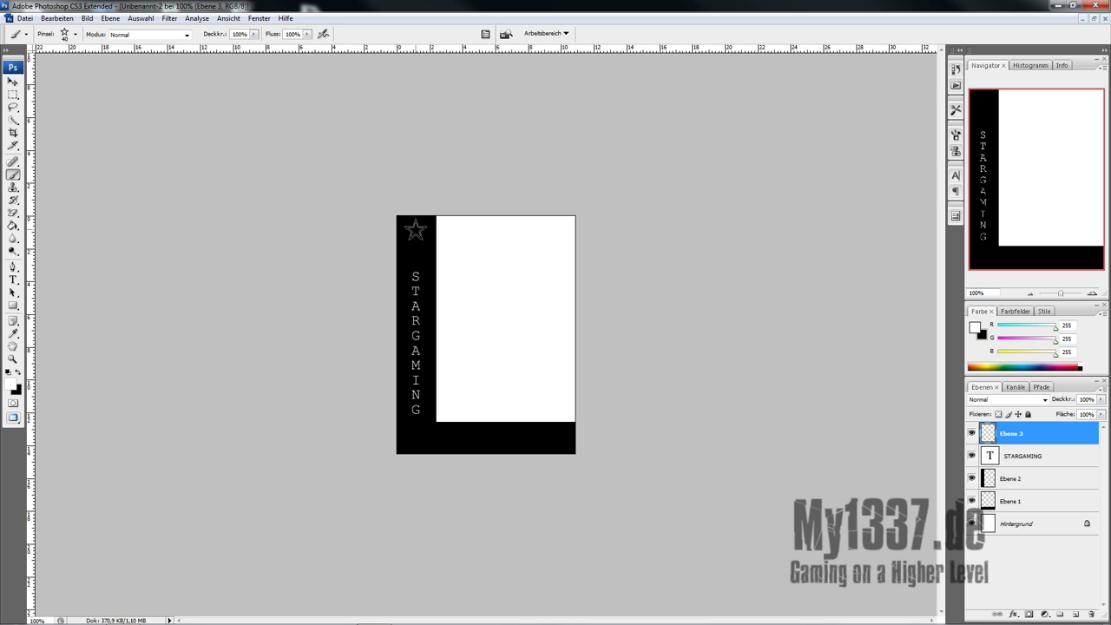
left_click_drag(414, 185, 410, 208)
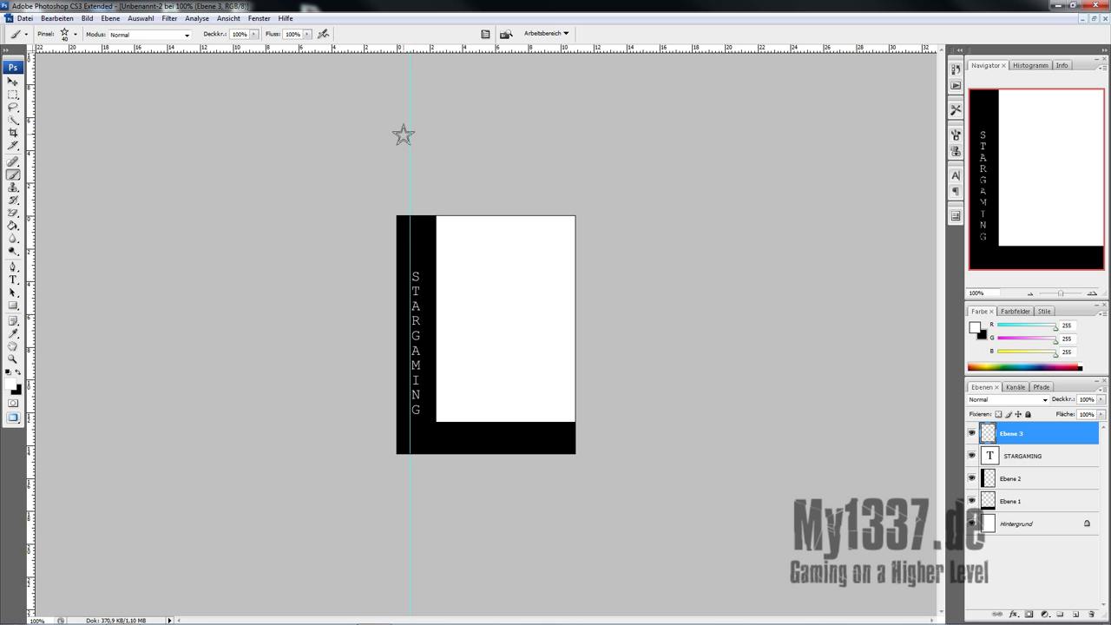
key("v")
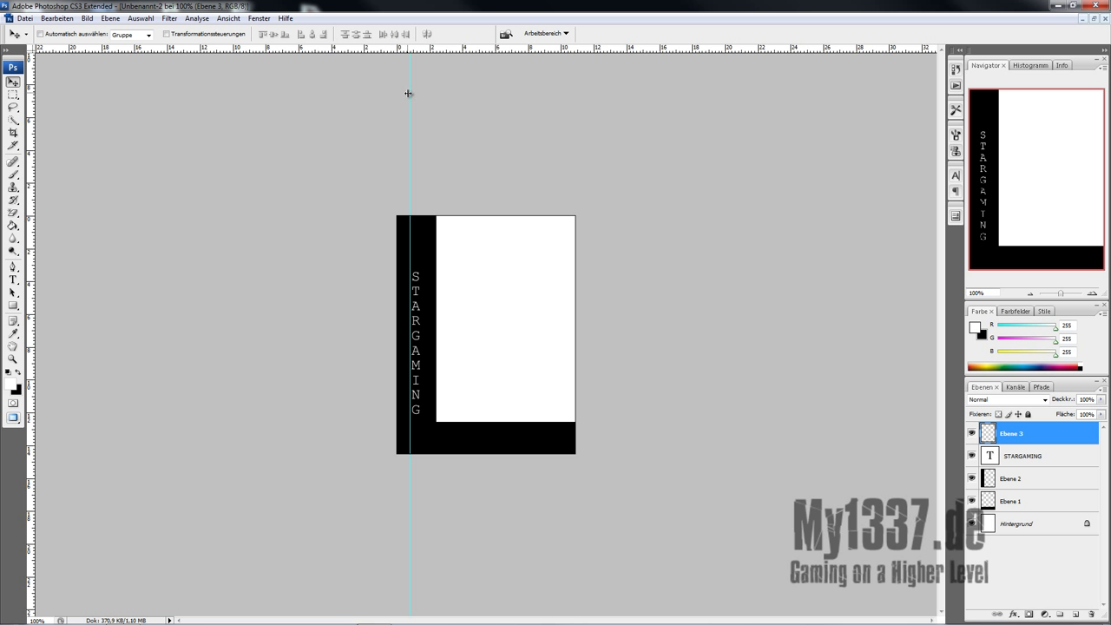
left_click_drag(411, 93, 33, 92)
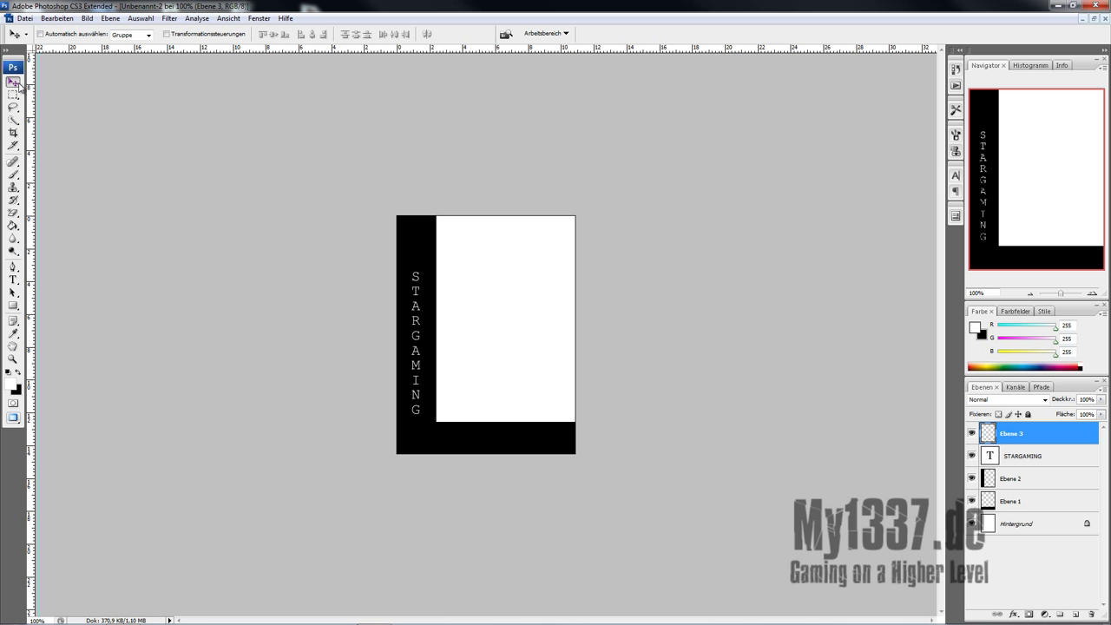
left_click(13, 174)
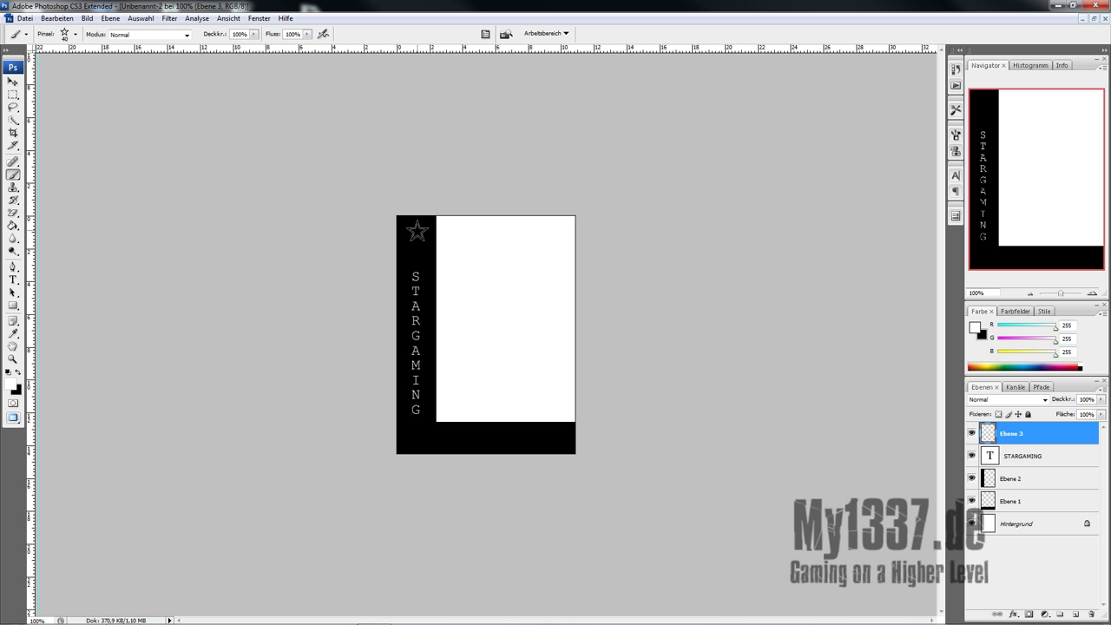
left_click(415, 230)
Try smaller star brush sizes down to 20 px, then undo the extra stars
left_click(74, 36)
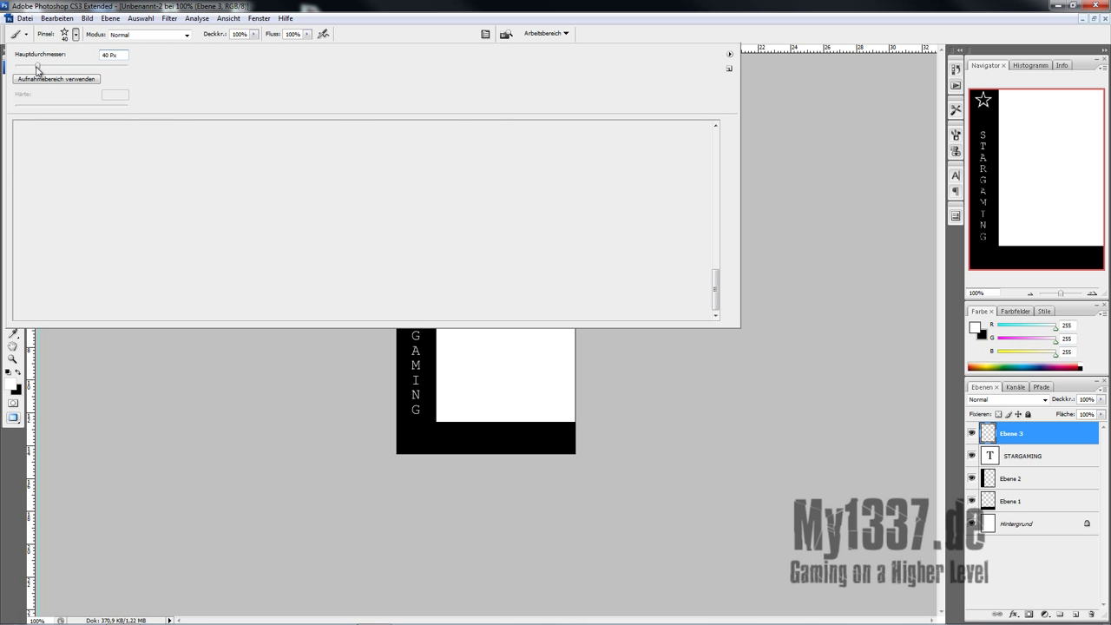
left_click_drag(37, 69, 35, 69)
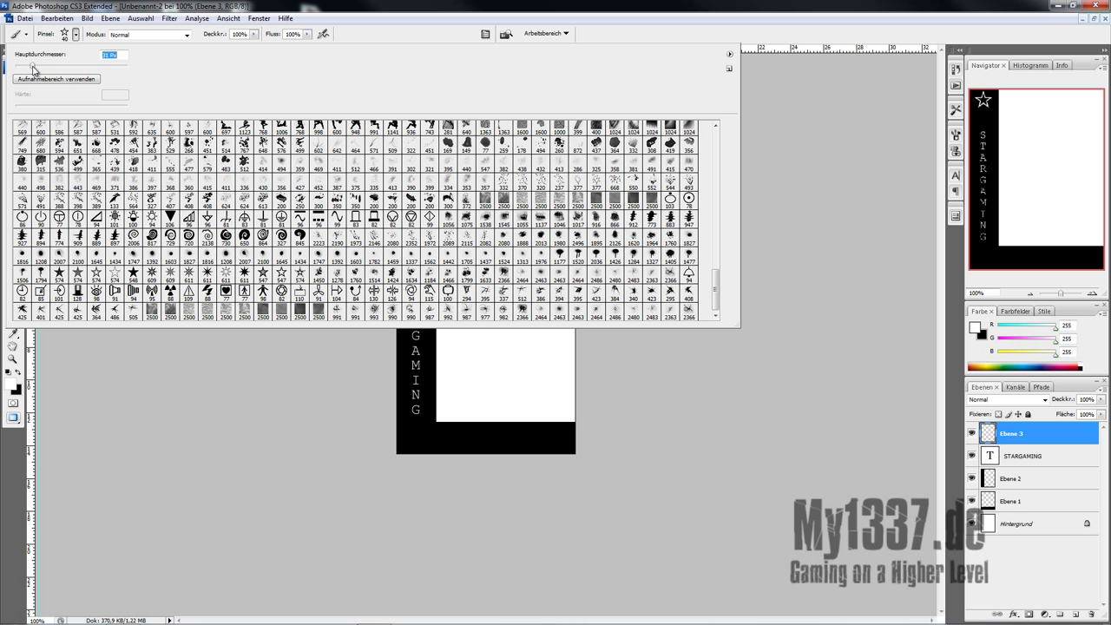
left_click(116, 12)
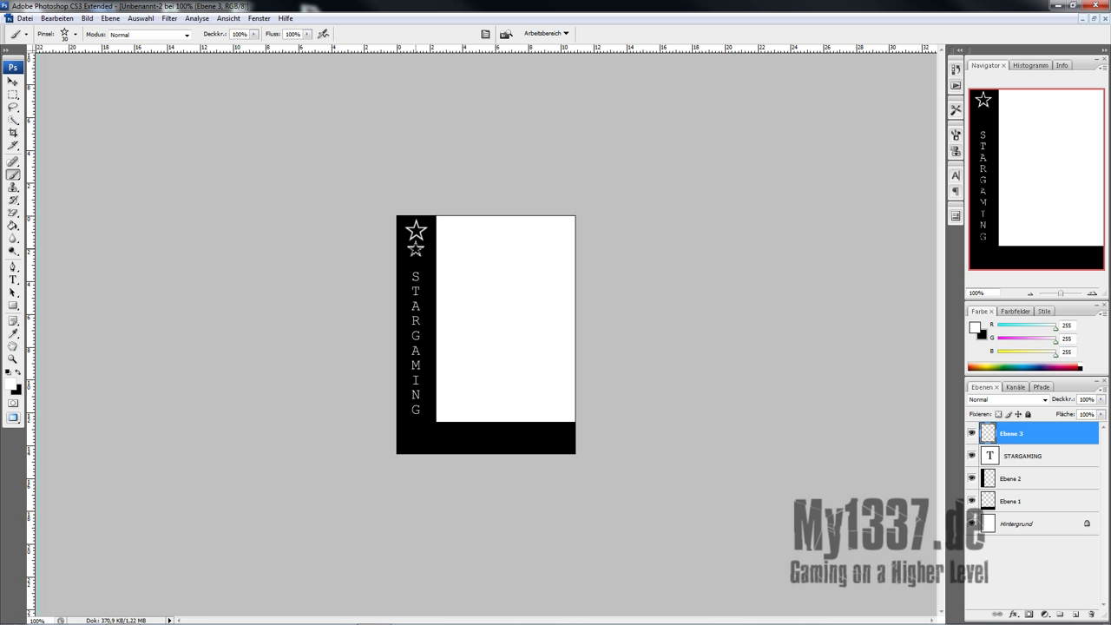
left_click(76, 35)
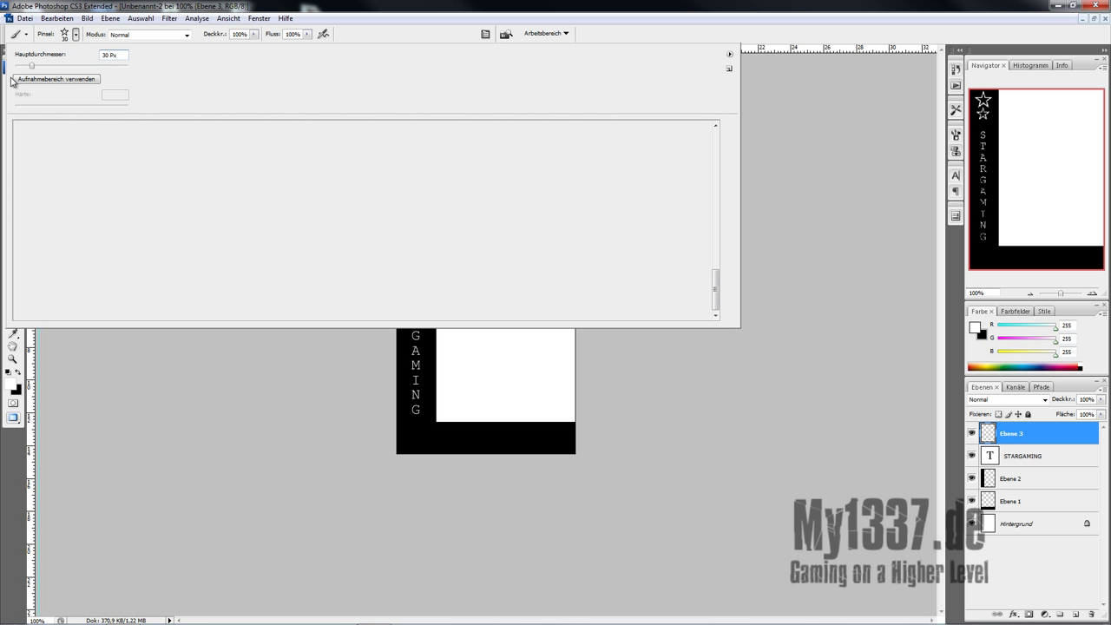
left_click_drag(30, 68, 28, 69)
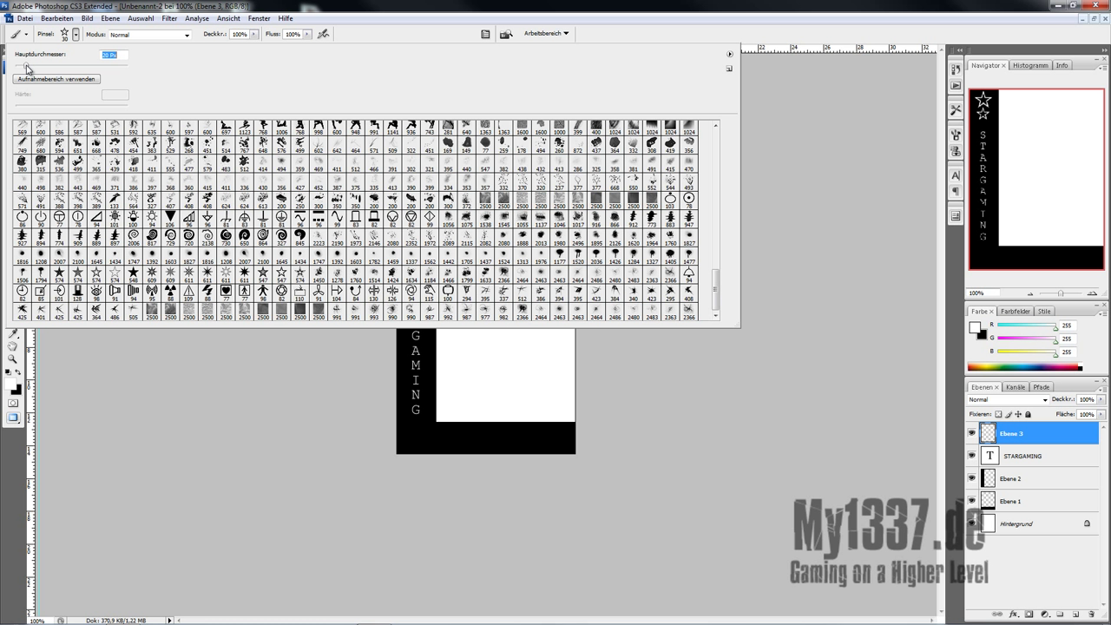
key("Return")
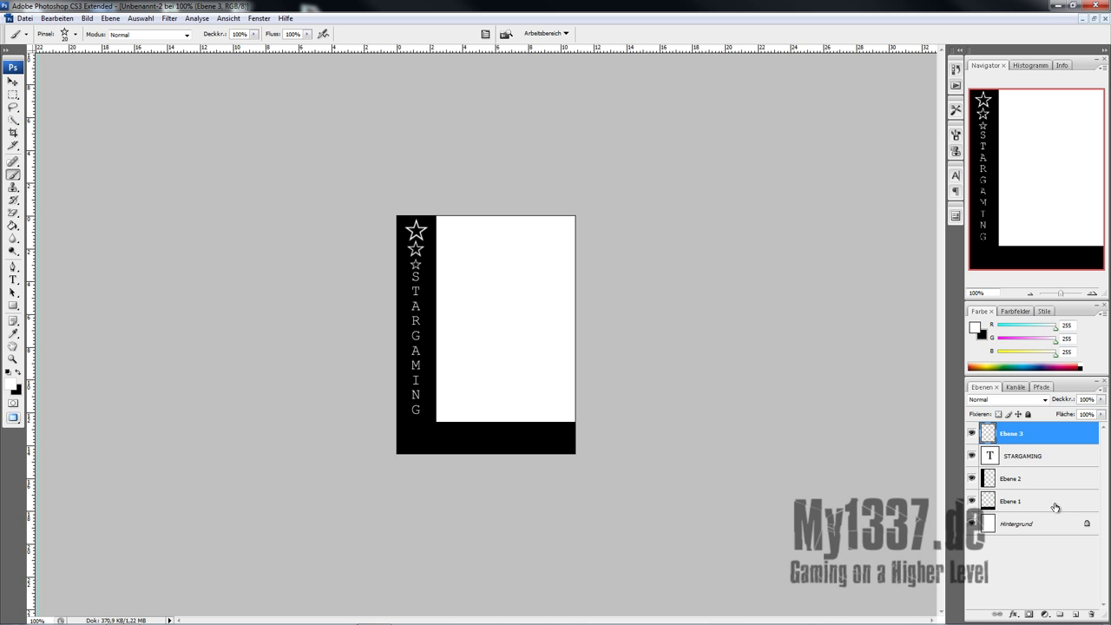
key("ctrl+z")
On layer Ebene 4, stamp a 30 px star below the first; prepare a ~21 px brush and Ebene 5
left_click(1075, 614)
left_click(75, 34)
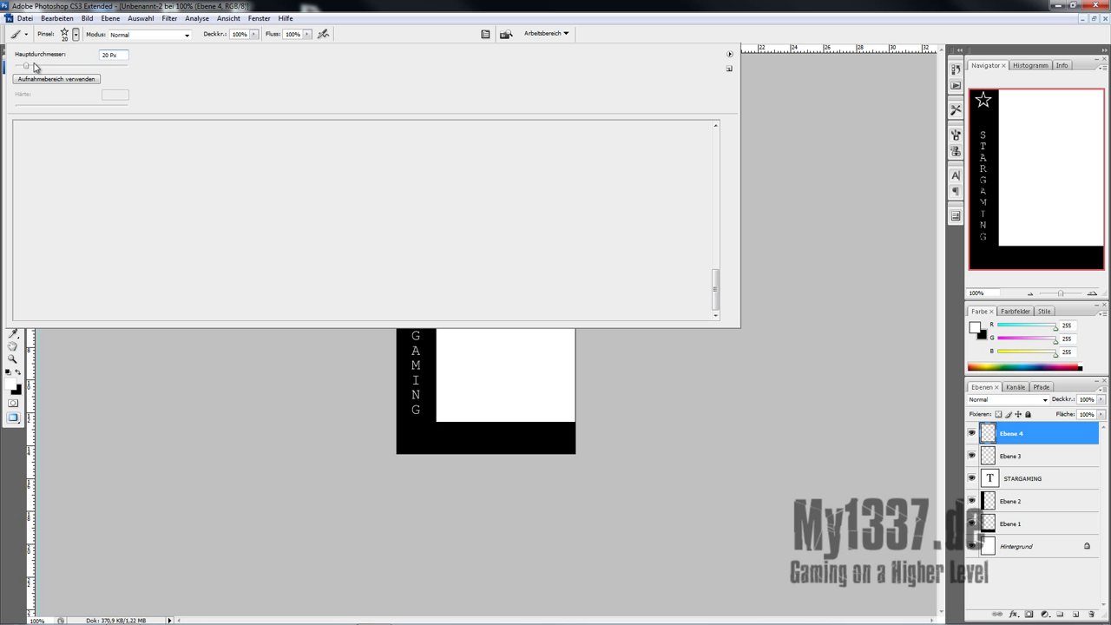
left_click_drag(27, 69, 32, 69)
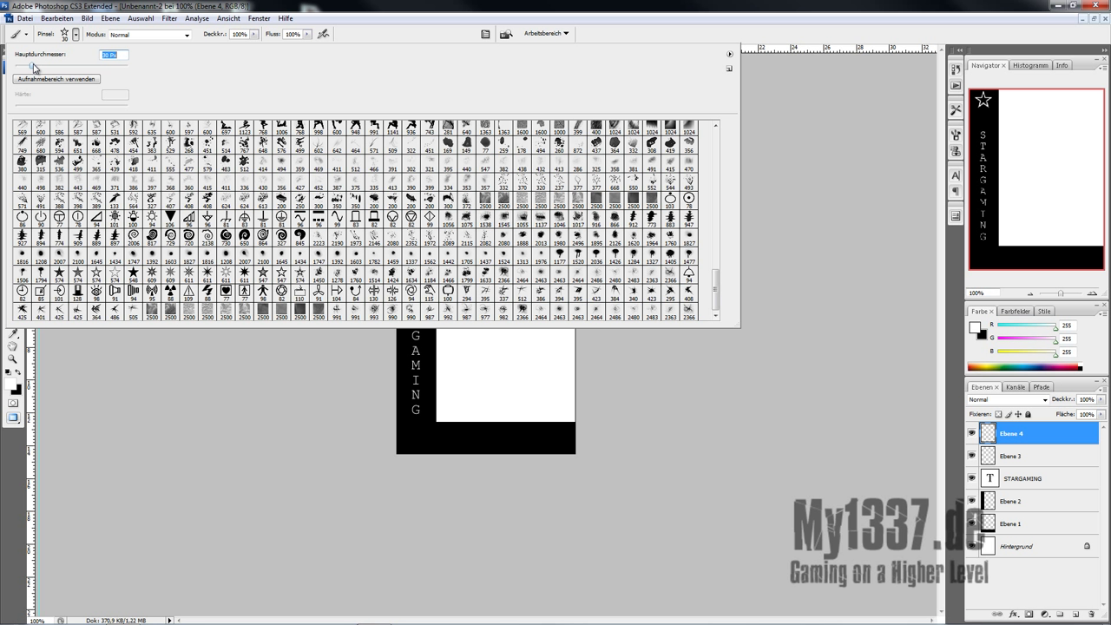
key("Return")
left_click(415, 252)
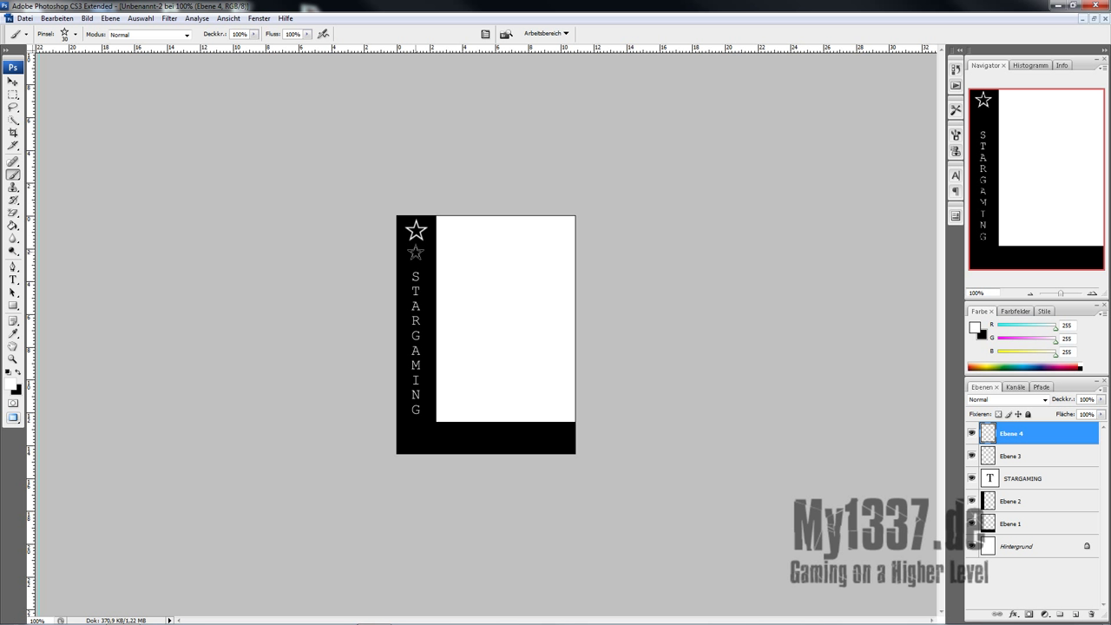
left_click(76, 35)
left_click_drag(35, 68, 26, 68)
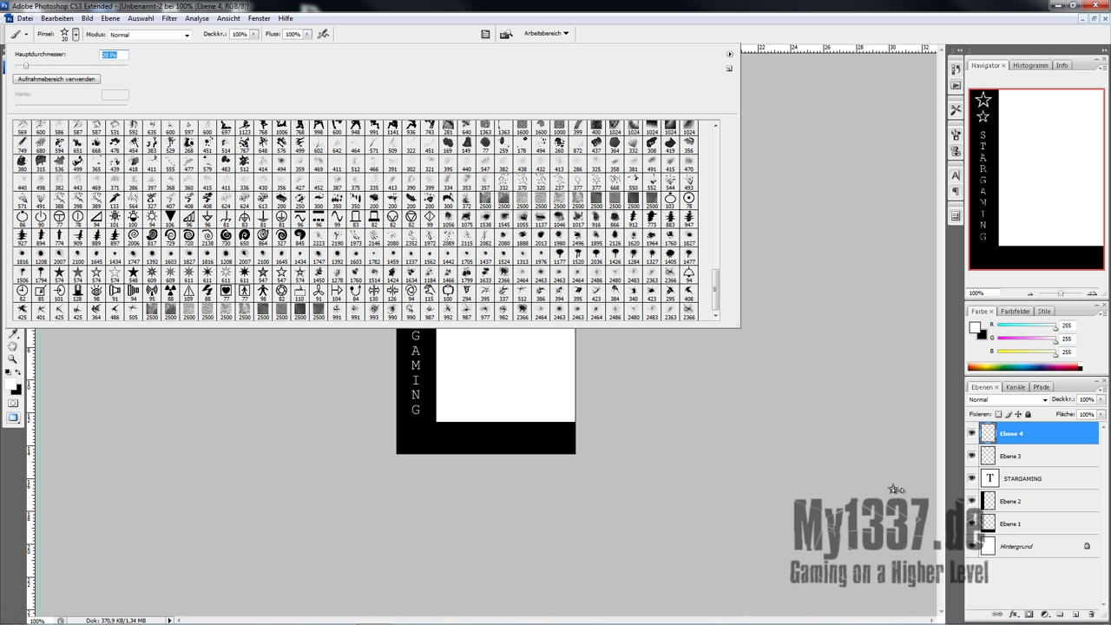
left_click(1076, 610)
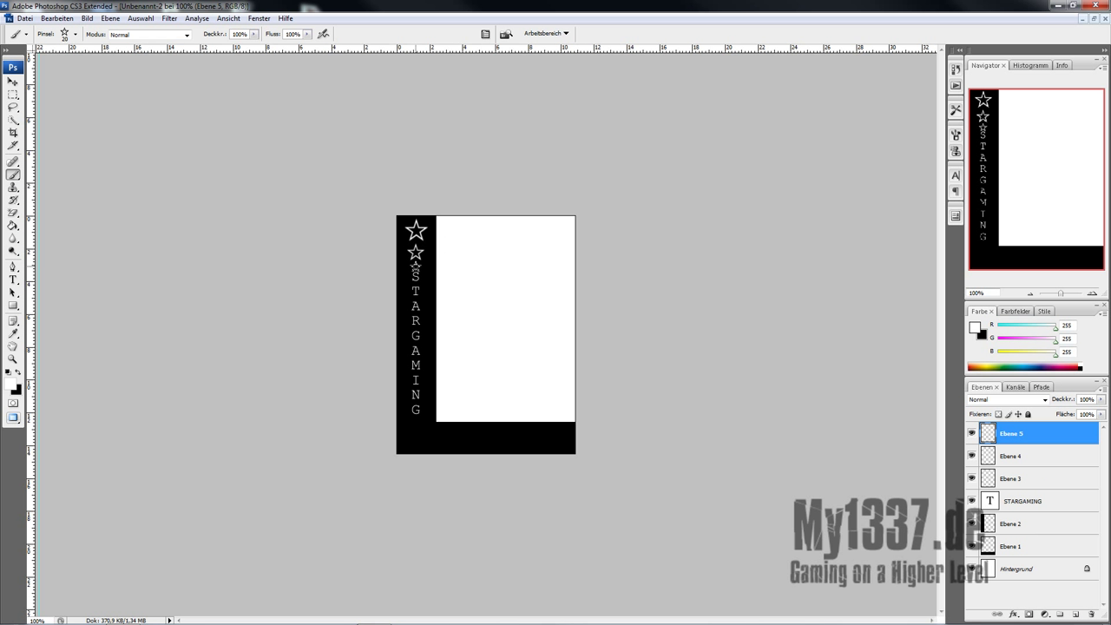
left_click(13, 81)
Nudge the smaller stars up and give the top star (Ebene 3) a gold preset style
key("Up")
key("Up")
key("Up")
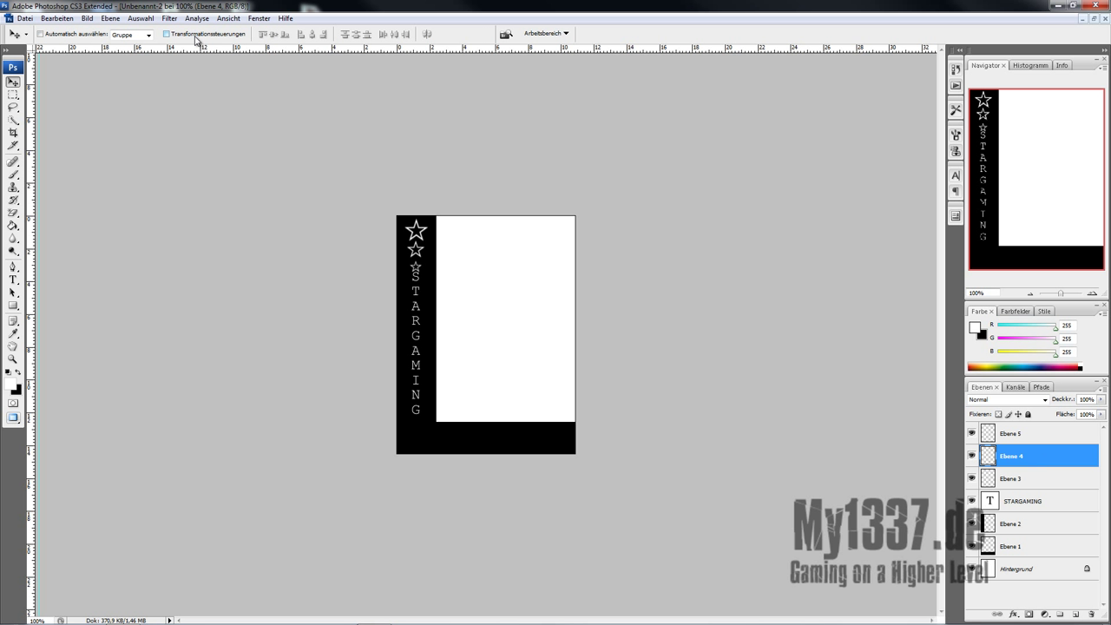
left_click(1019, 434)
key("Up")
key("Up")
key("Up")
key("Up")
key("Up")
key("Up")
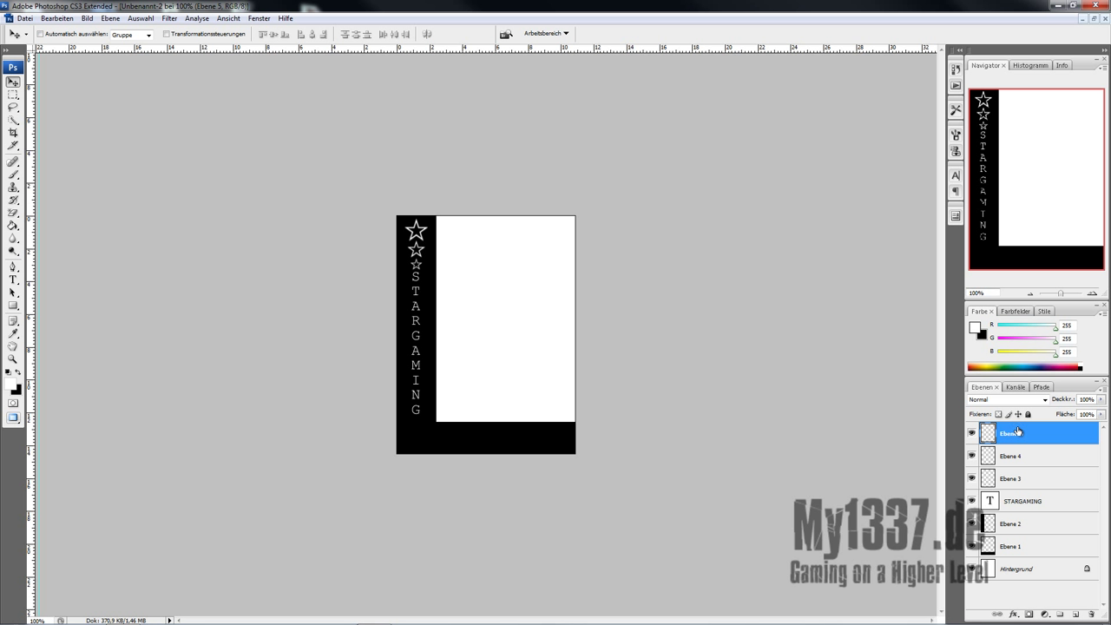
double_click(1035, 477)
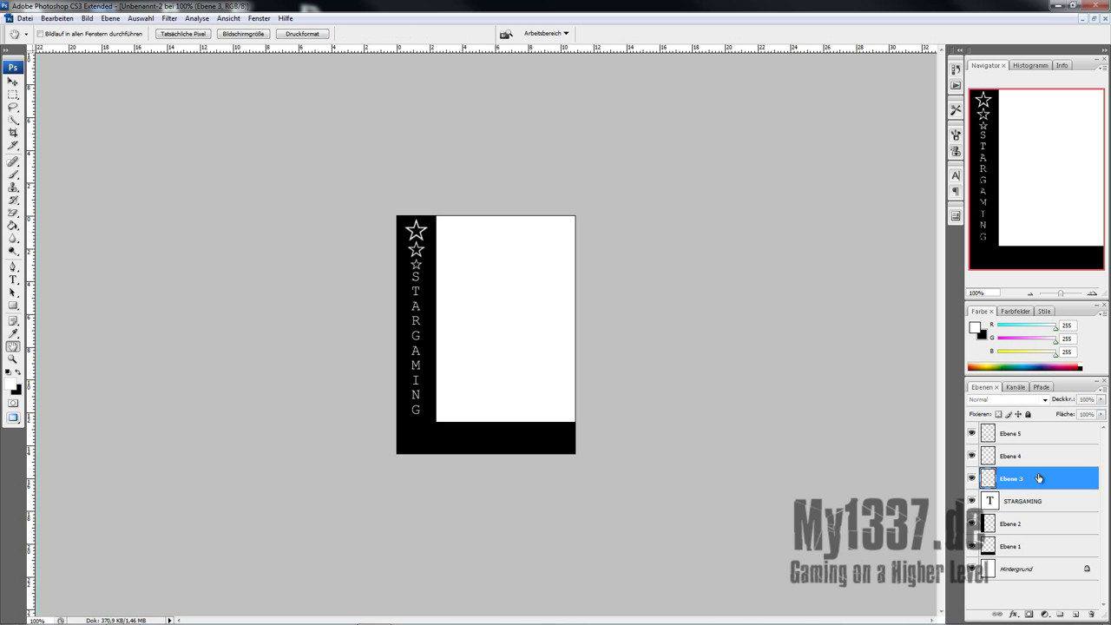
left_click(720, 118)
scroll(846, 295, "down", 2)
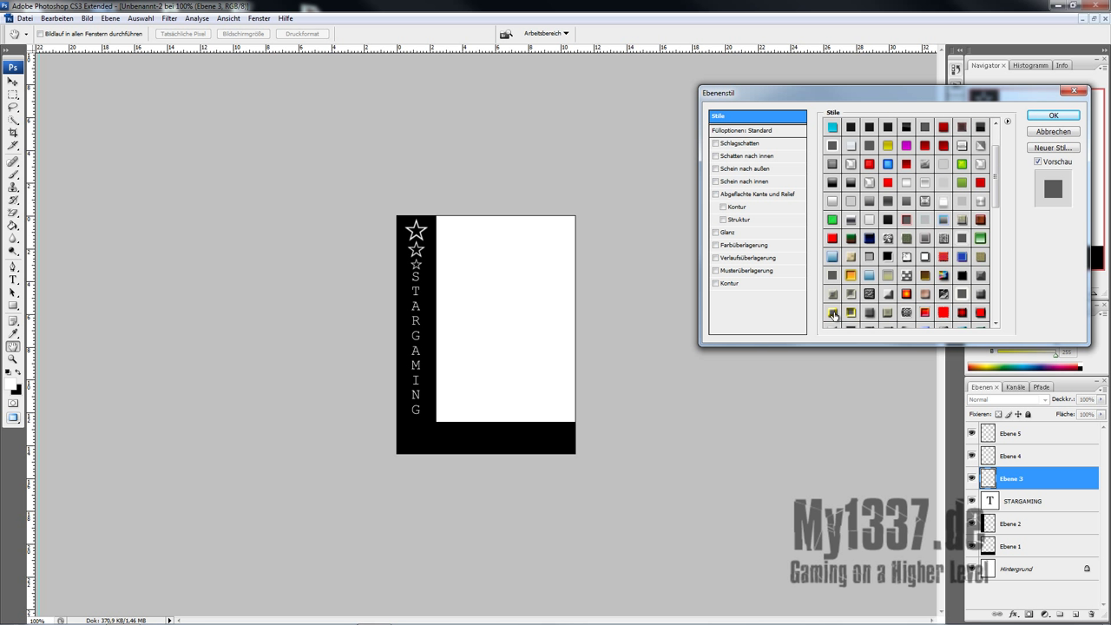
left_click(832, 314)
left_click(850, 313)
left_click(832, 313)
left_click(1052, 115)
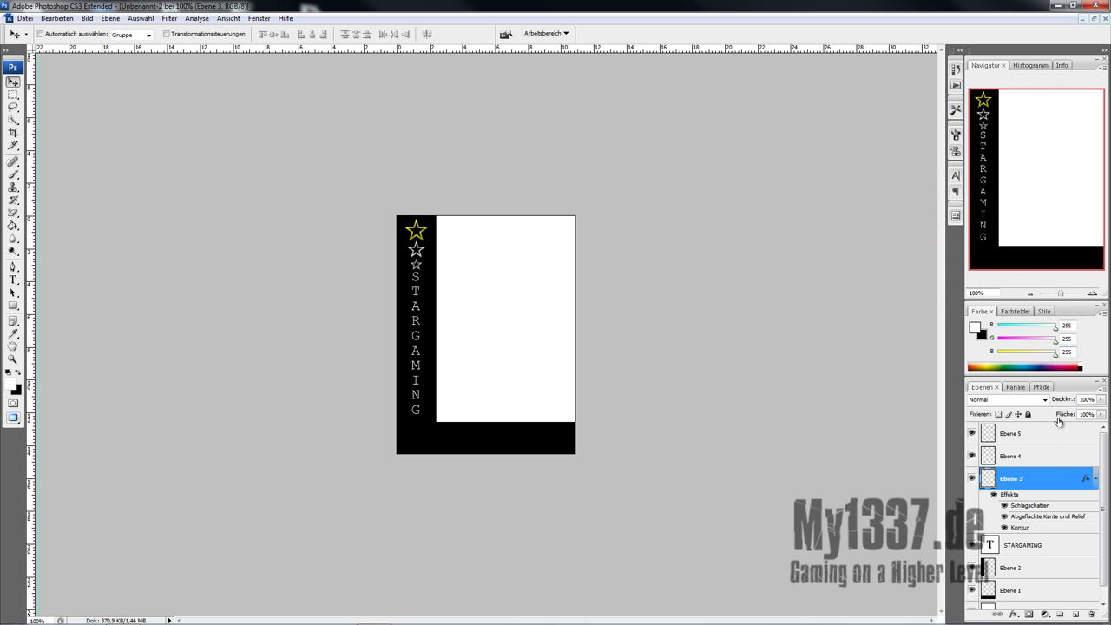
Apply the same gold preset style to the Ebene 4 and Ebene 5 stars
double_click(1050, 455)
left_click(714, 116)
scroll(829, 319, "down", 2)
left_click(830, 314)
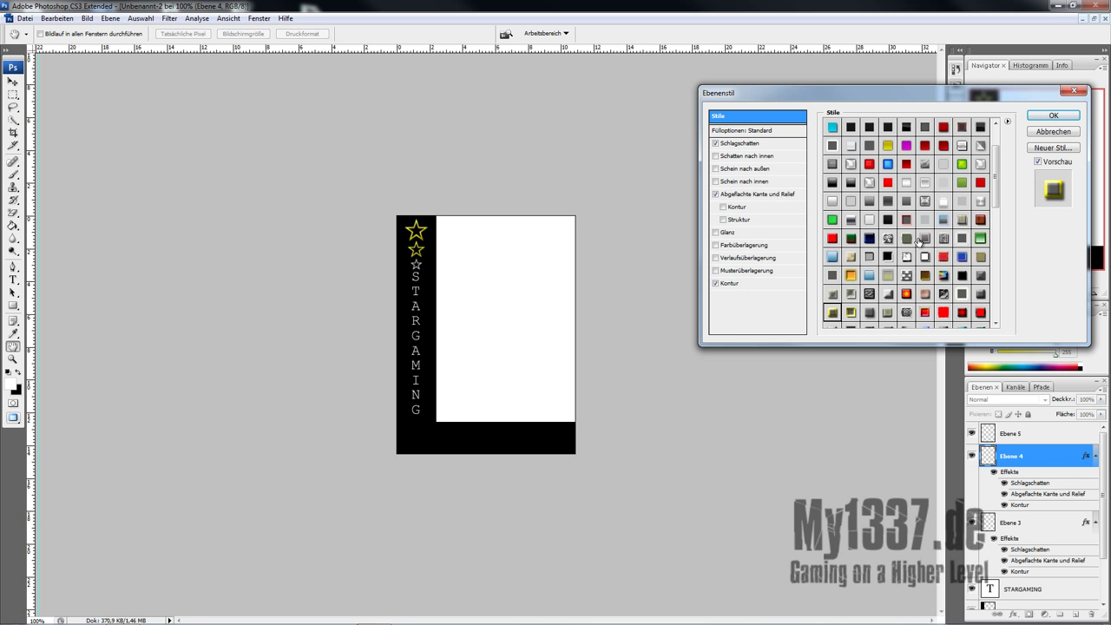
left_click(1052, 116)
double_click(1041, 433)
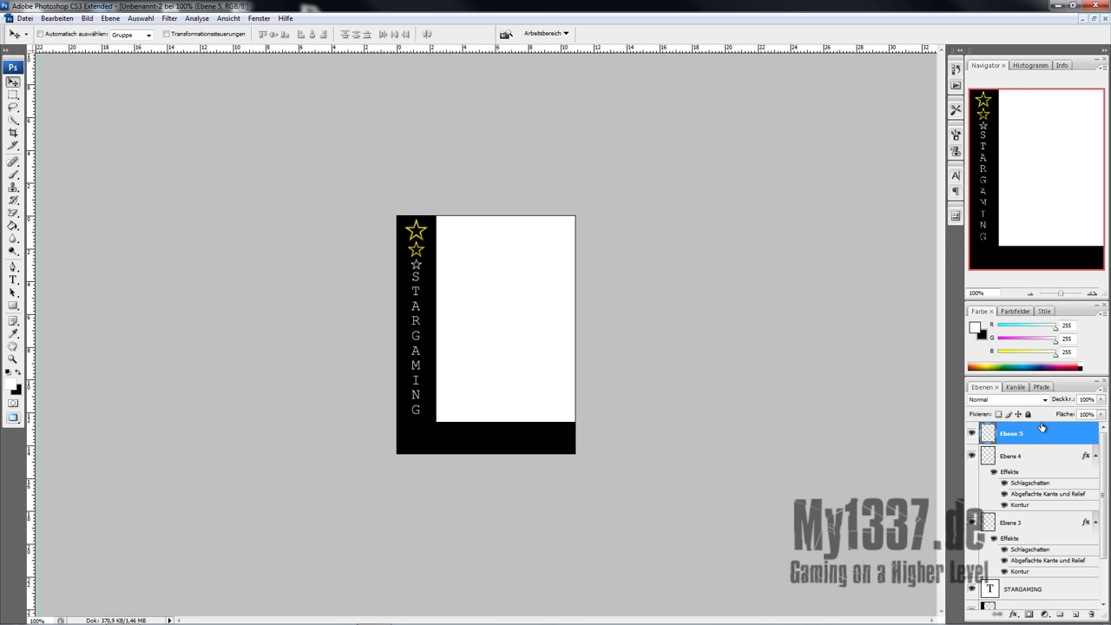
left_click(738, 116)
scroll(833, 295, "down", 3)
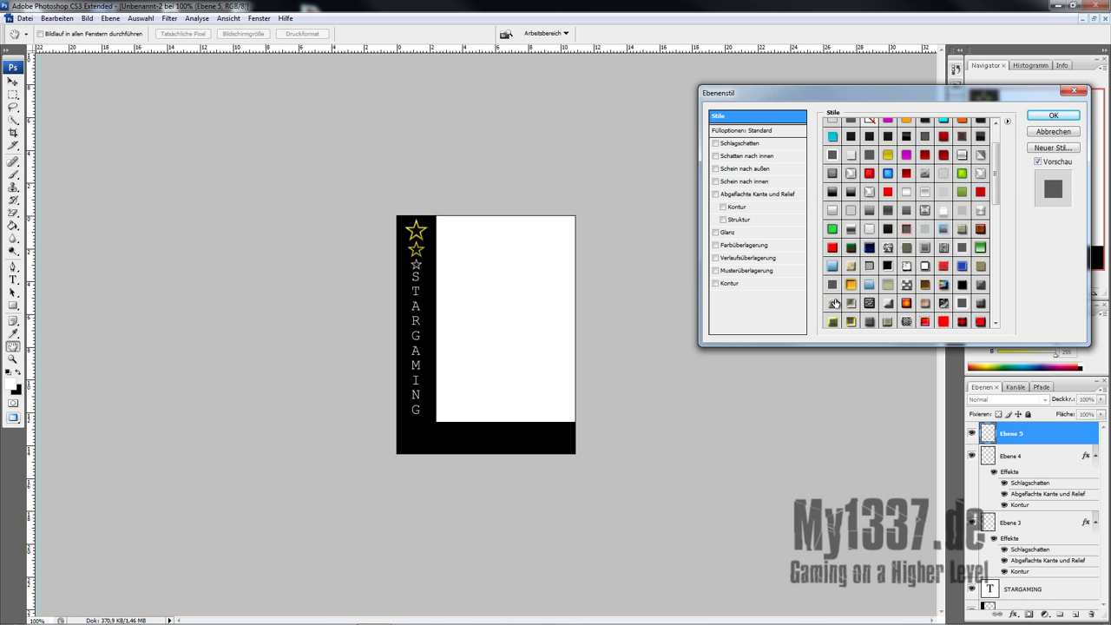
left_click(832, 302)
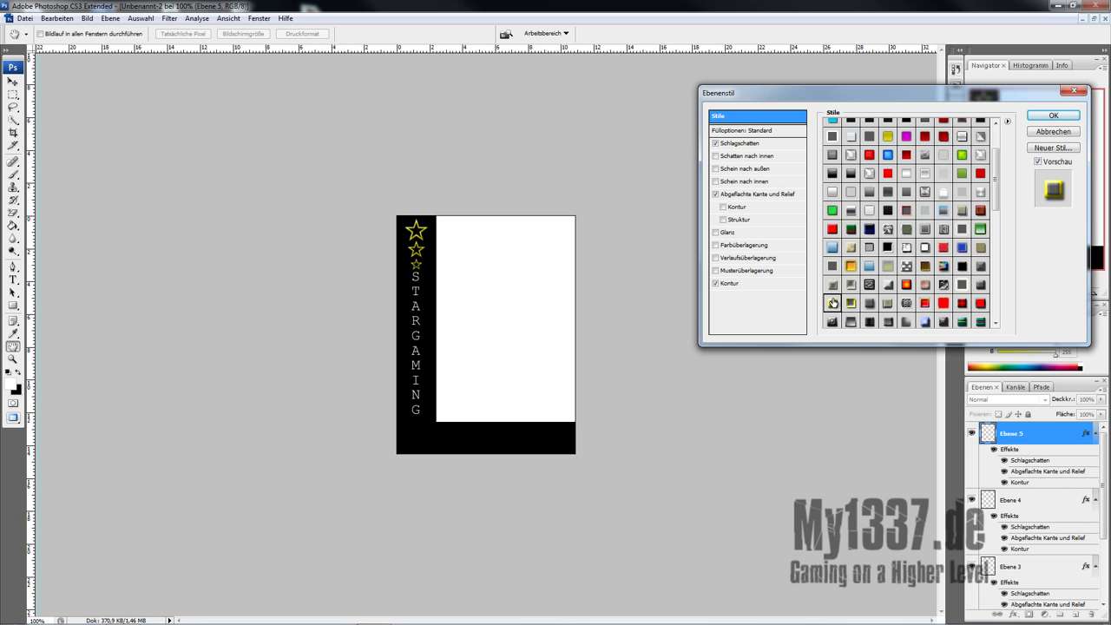
left_click(1052, 116)
Collapse the layers' effect listings and apply the gold preset style to the STARGAMING text
scroll(1041, 521, "down", 3)
scroll(1097, 434, "up", 2)
left_click(1095, 433)
left_click(1095, 456)
left_click(1095, 478)
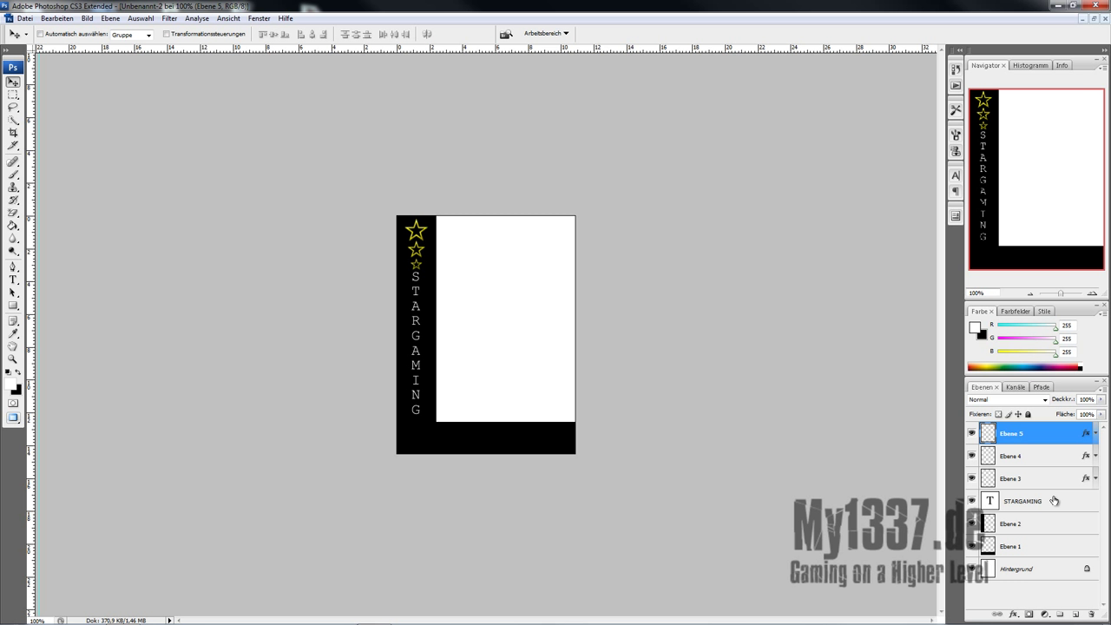
double_click(1053, 501)
left_click(723, 116)
scroll(859, 300, "down", 3)
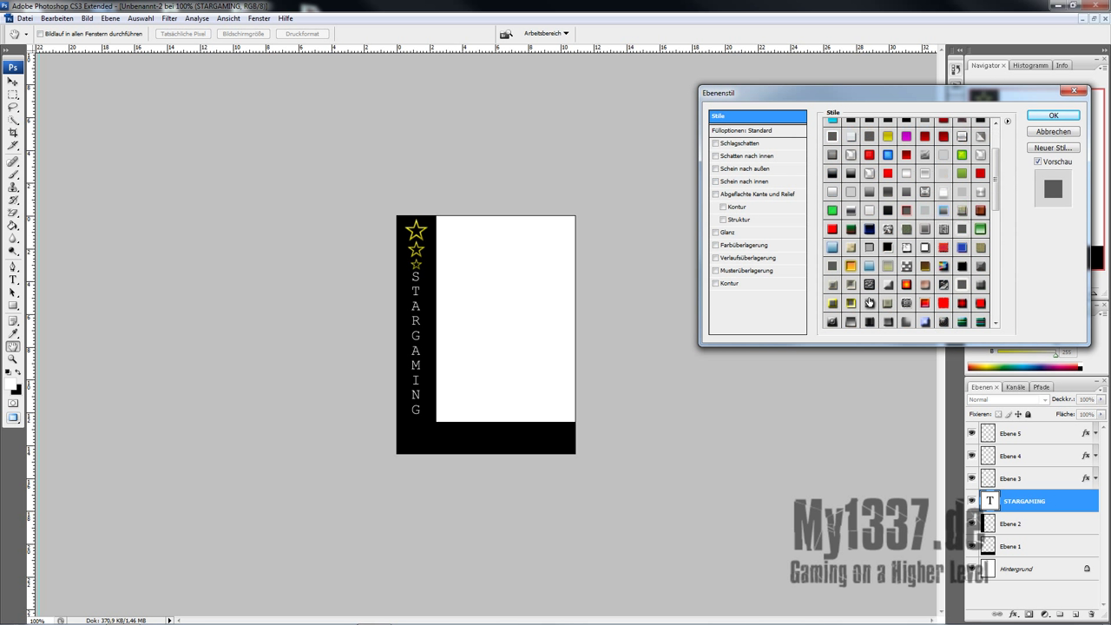
left_click(834, 303)
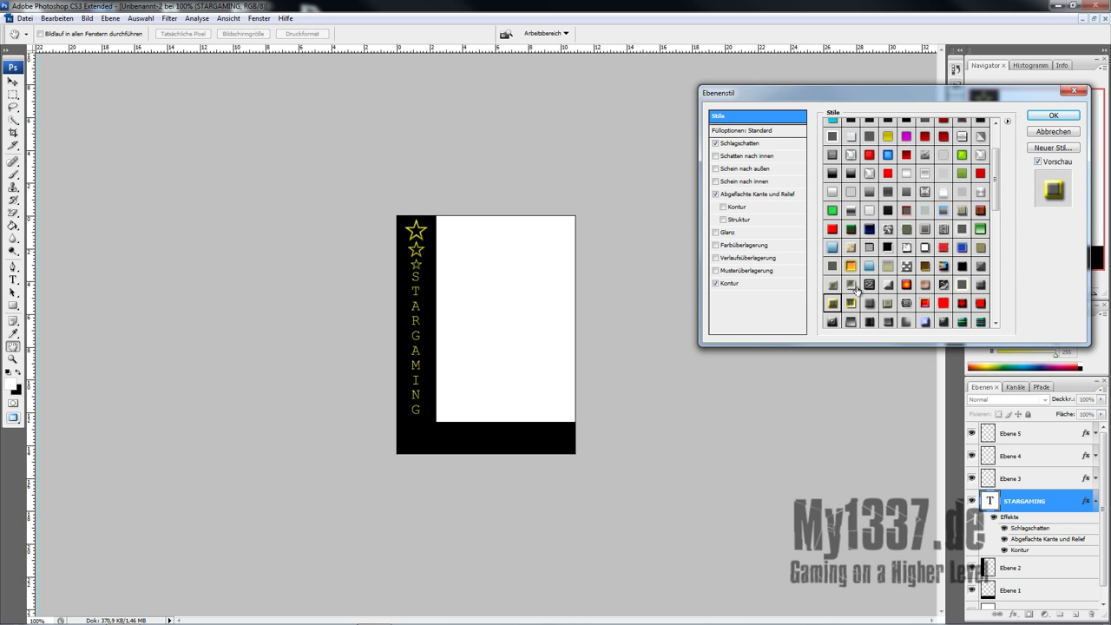
left_click(1053, 115)
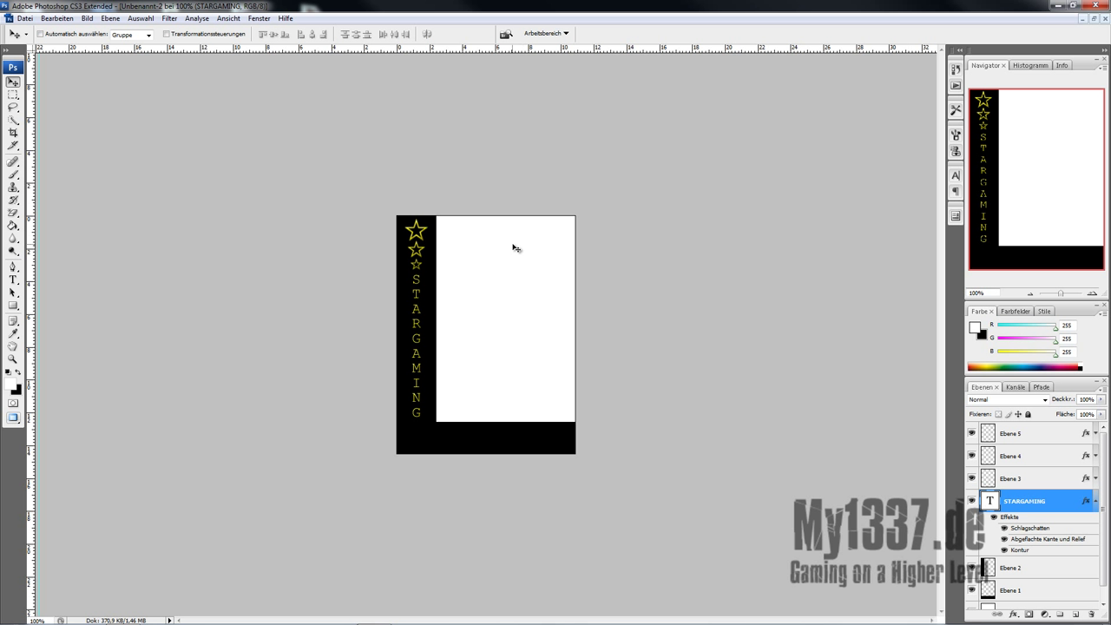
scroll(1044, 514, "down", 1)
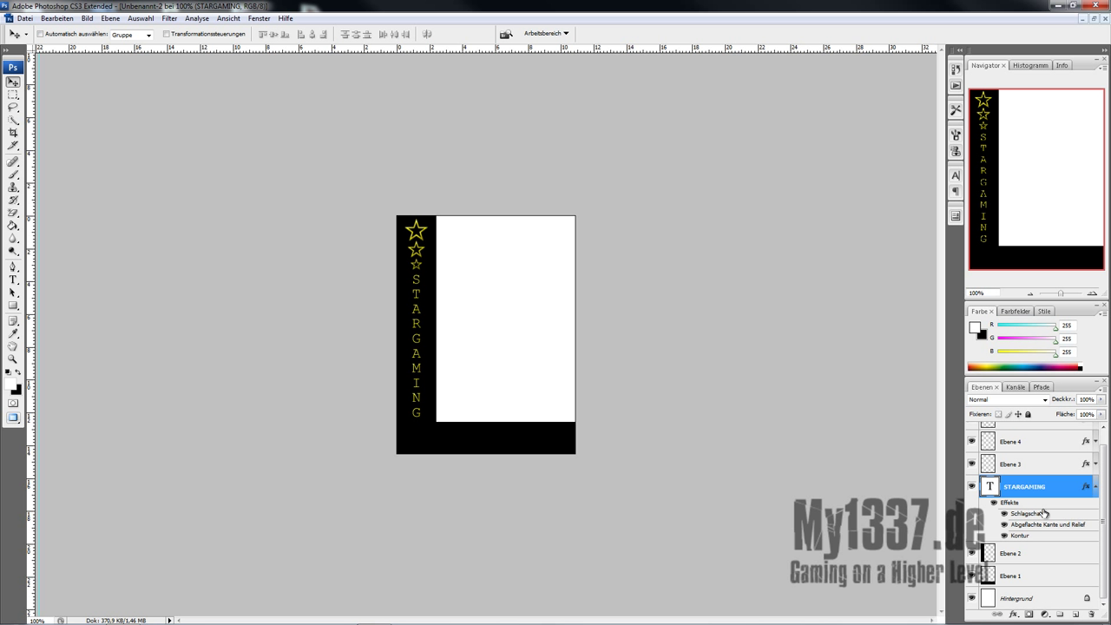
Try several dark gradient preset styles on Ebene 1's bottom band
double_click(1040, 572)
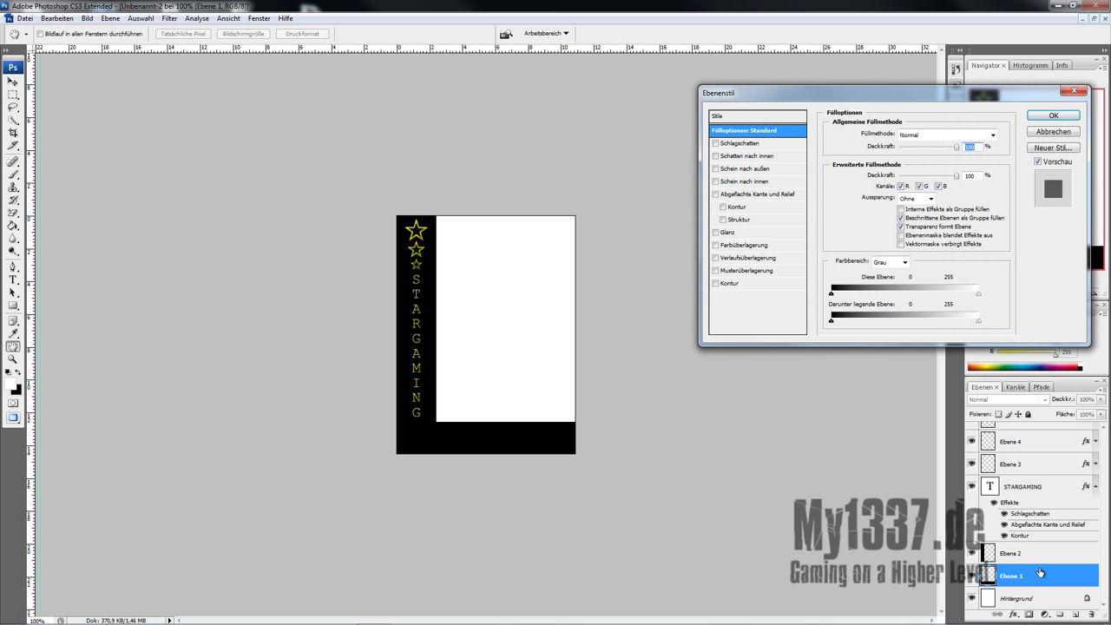
left_click(725, 119)
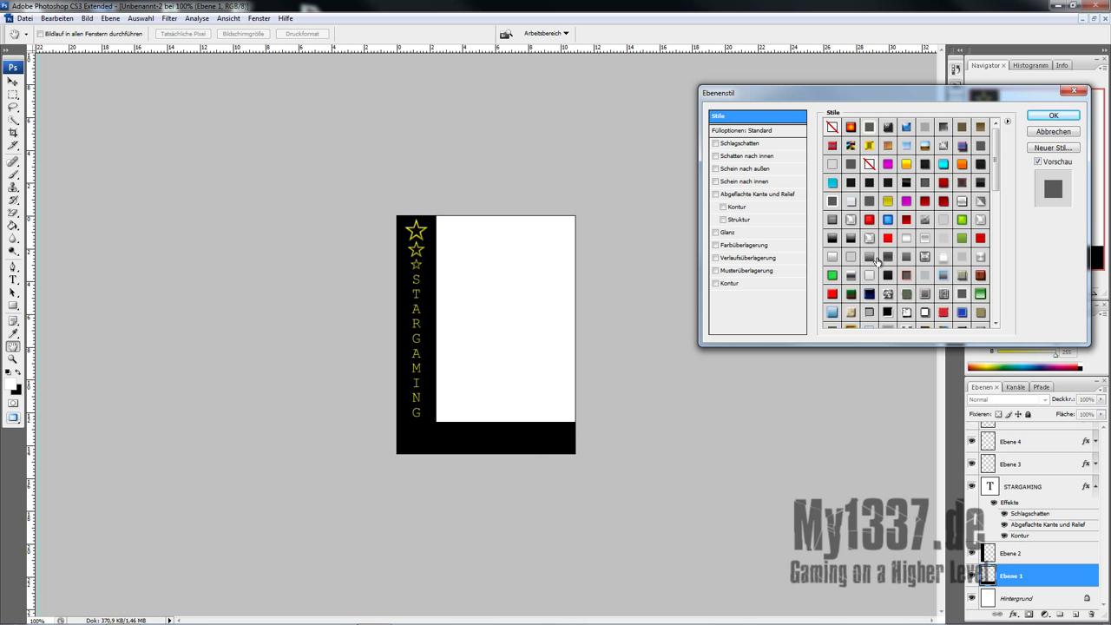
left_click(981, 183)
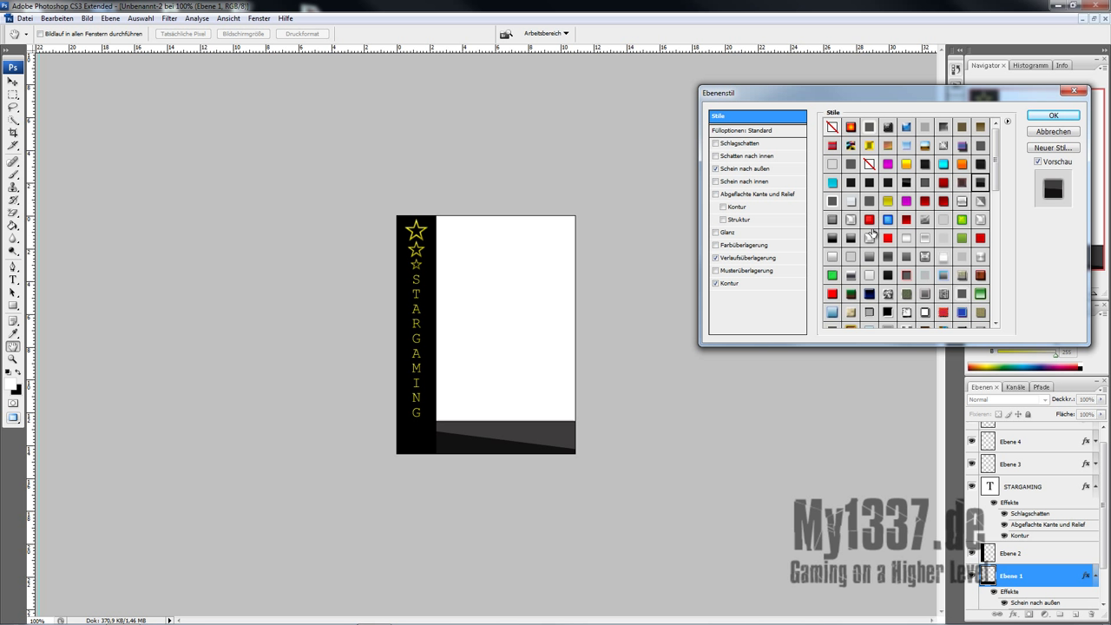
left_click(849, 238)
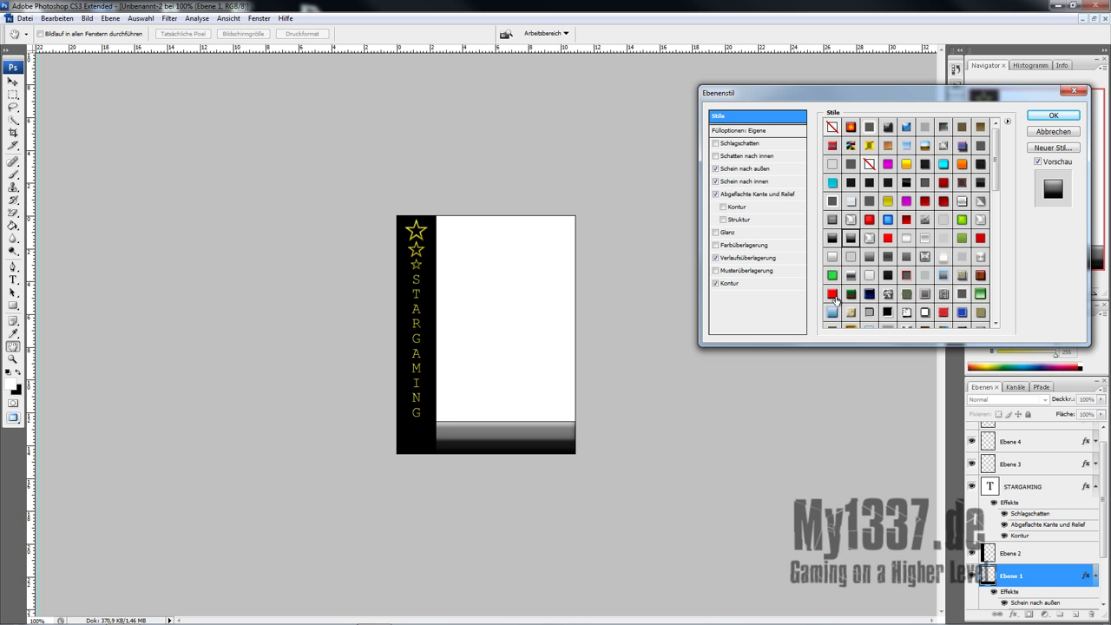
left_click(887, 257)
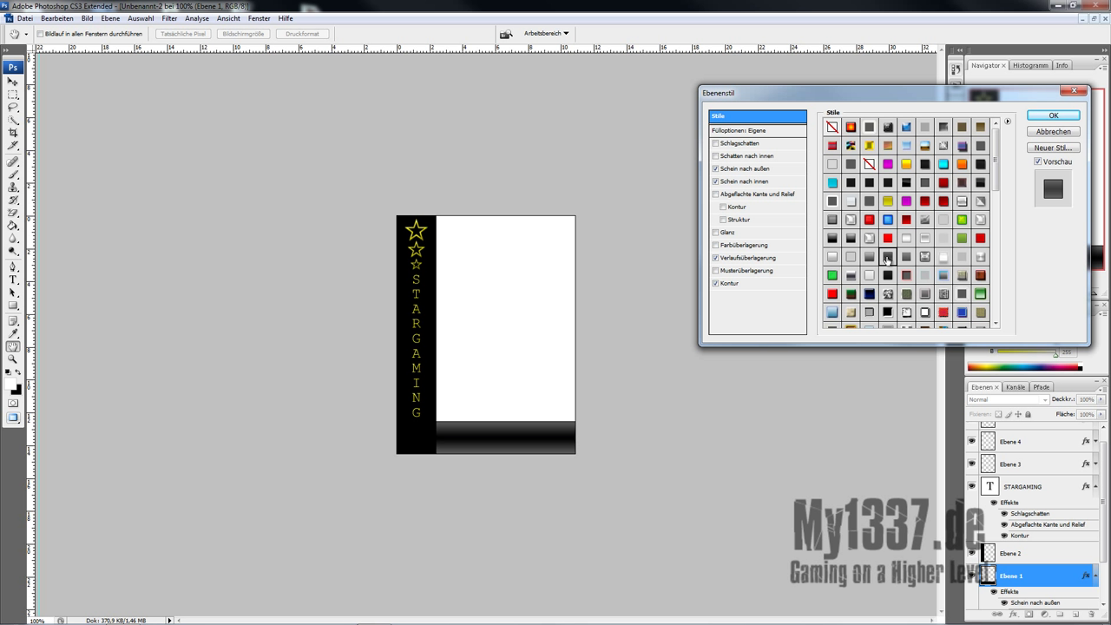
left_click(902, 259)
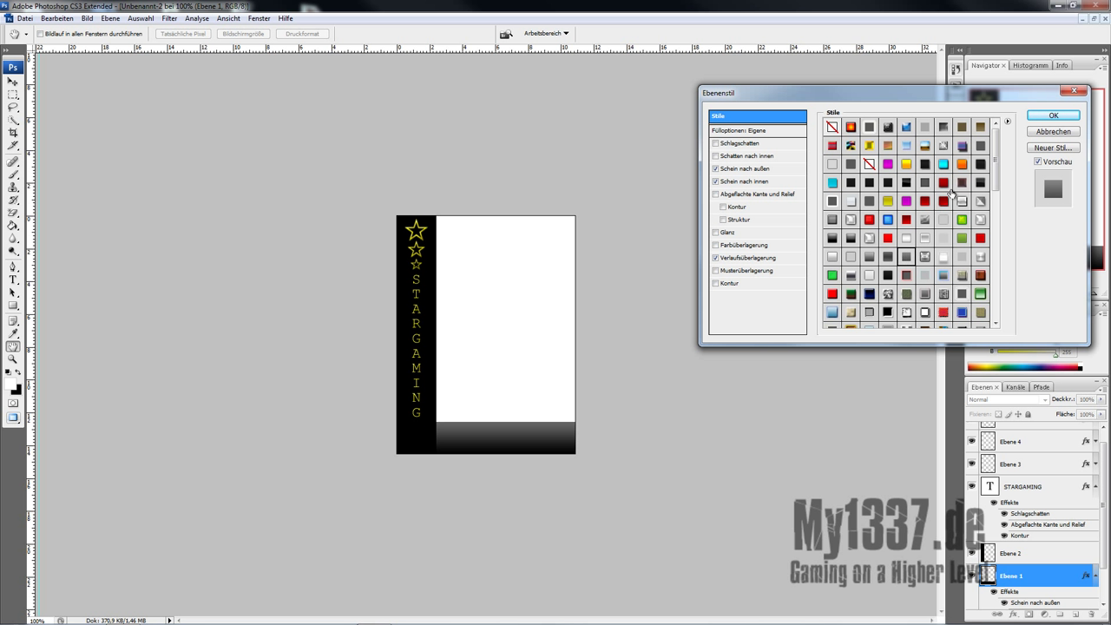
left_click(980, 183)
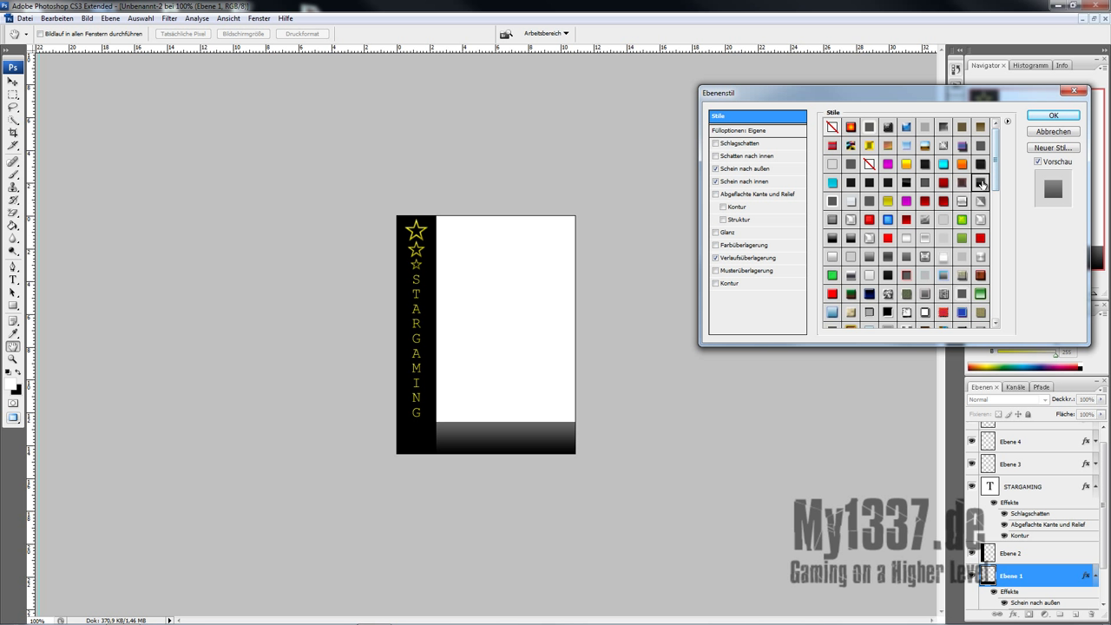
left_click(981, 165)
Compare more gradient and chrome presets, then apply a drop-shadow bevel preset to Ebene 1
left_click_drag(996, 160, 996, 204)
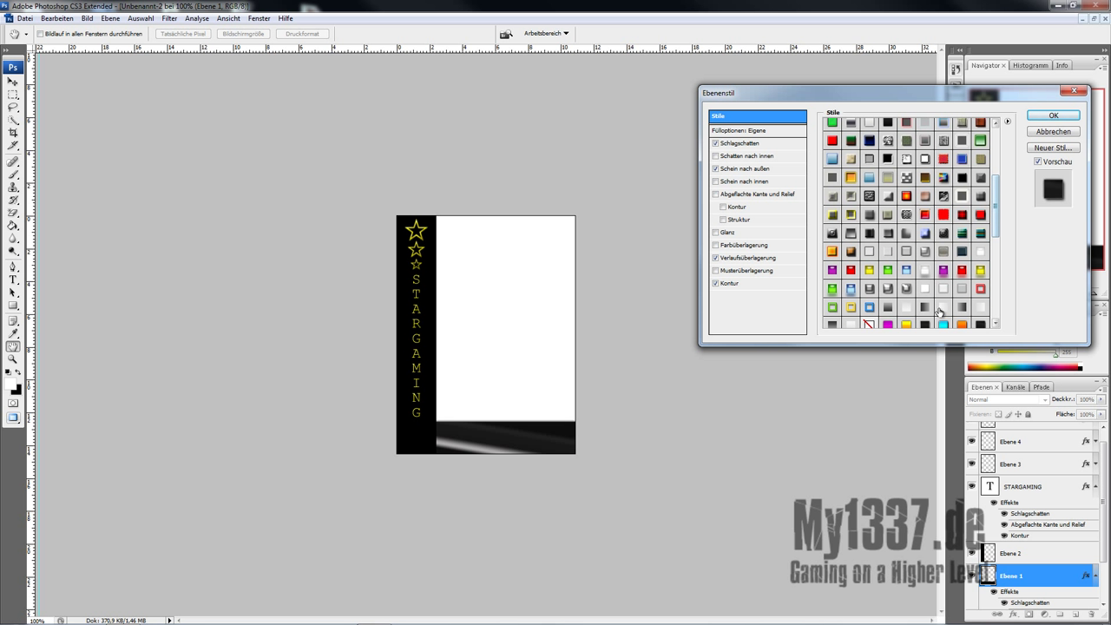
left_click(888, 307)
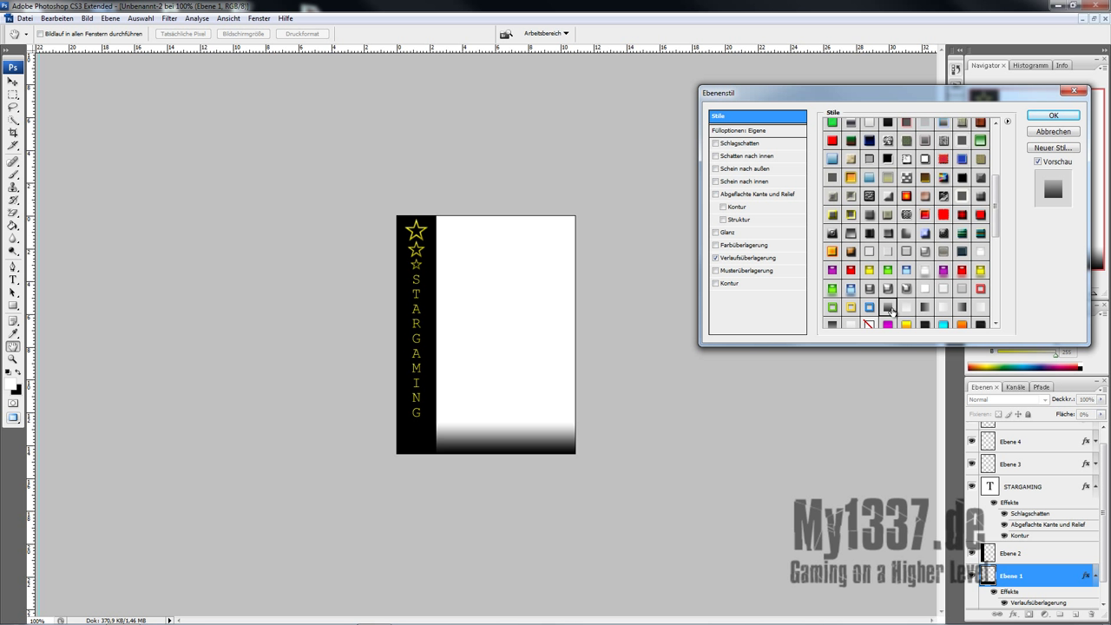
left_click(832, 324)
left_click(961, 307)
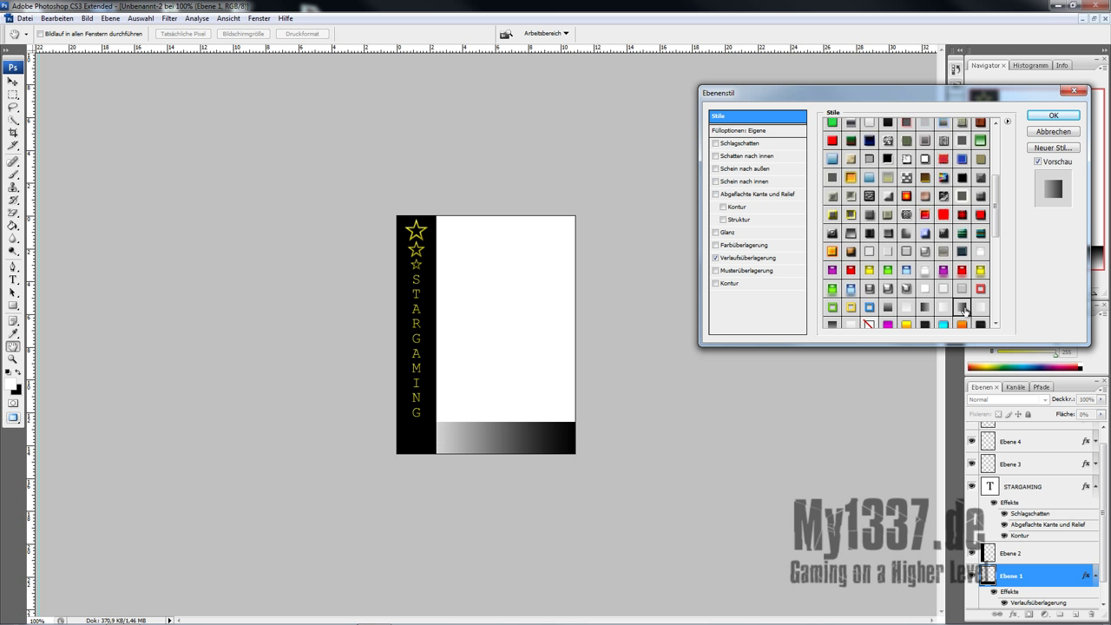
left_click(832, 233)
left_click(980, 196)
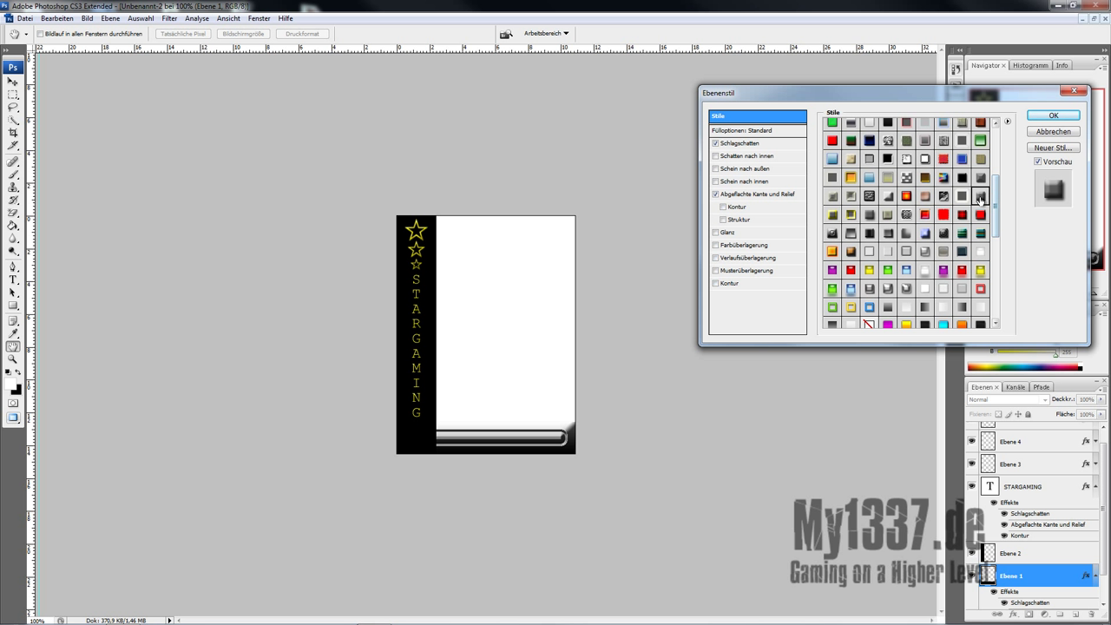
left_click(1053, 115)
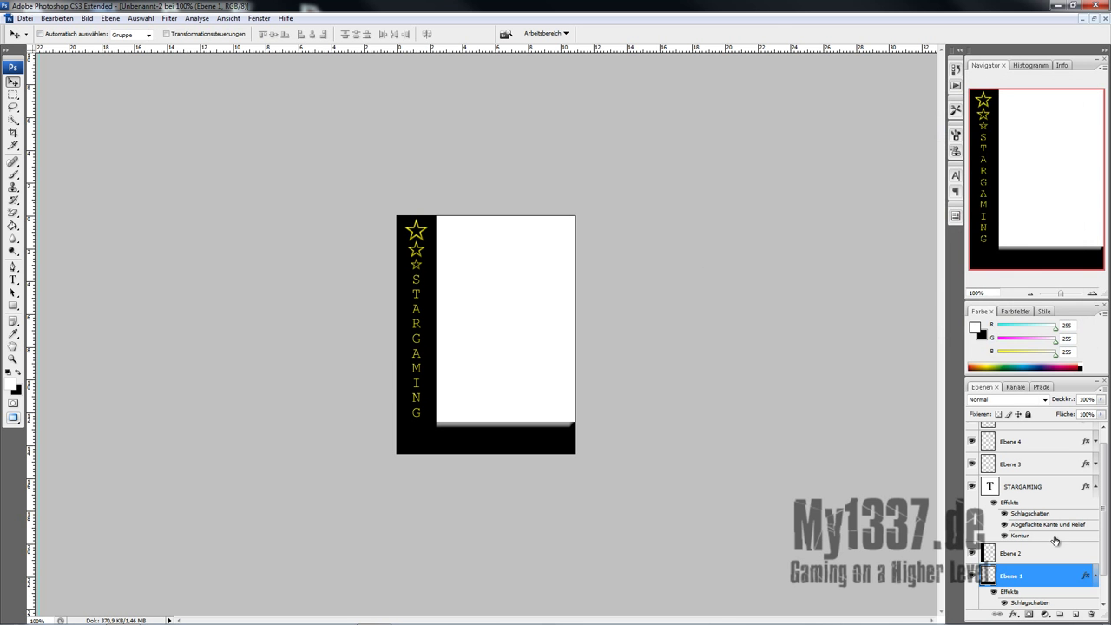
double_click(1050, 552)
Give Ebene 2's left strip a dark bevelled drop-shadow preset style
left_click(718, 116)
left_click_drag(999, 156, 1002, 247)
left_click(980, 196)
left_click(980, 189)
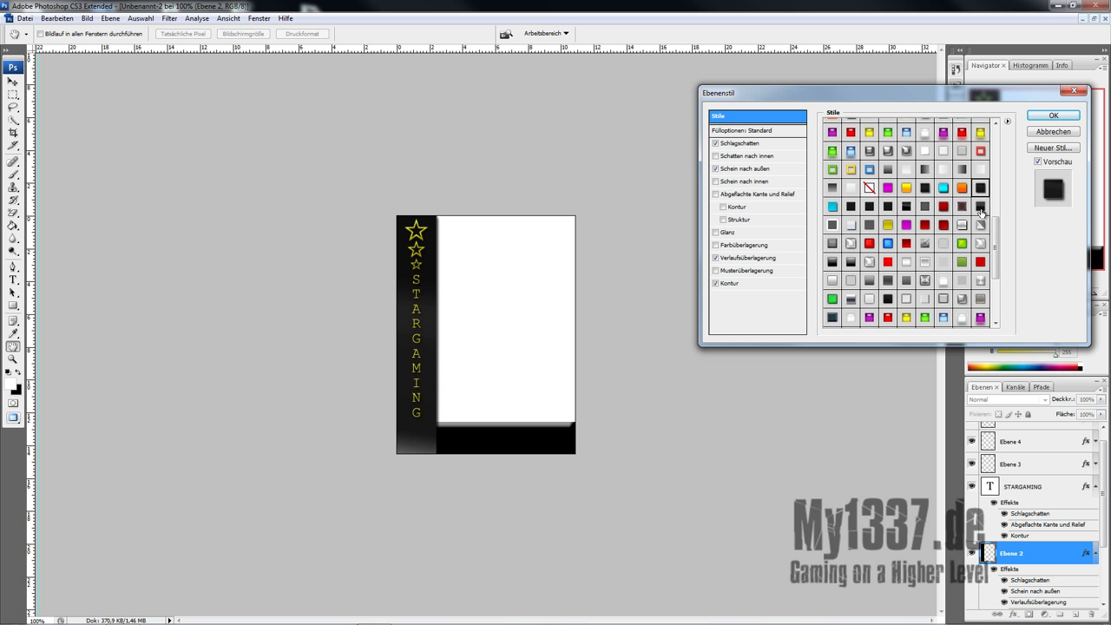
left_click_drag(1000, 234, 1000, 276)
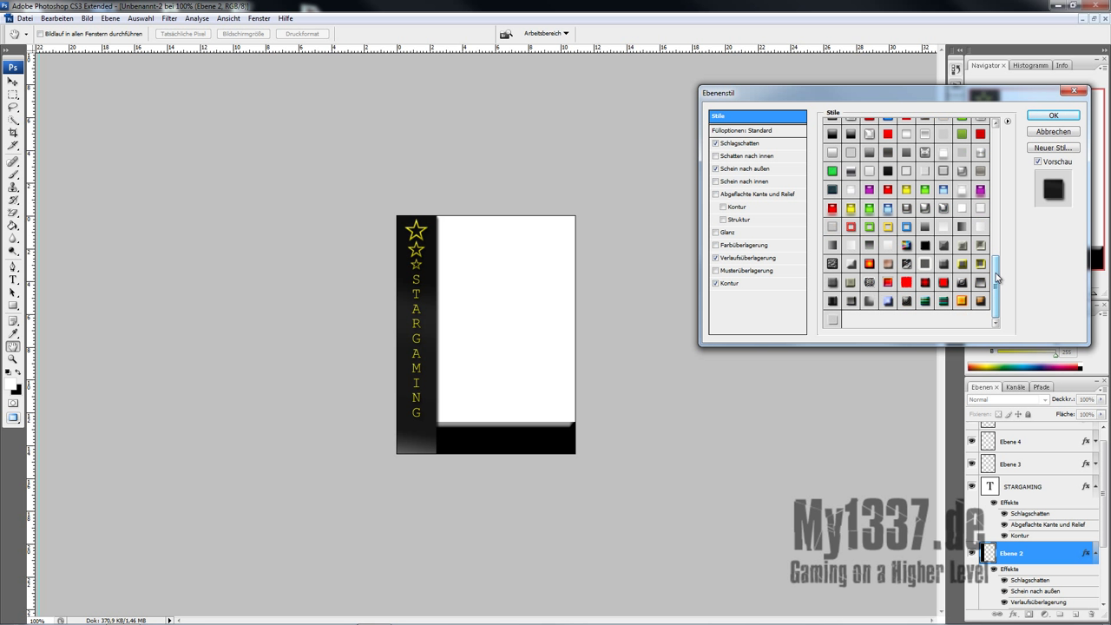
left_click(980, 283)
left_click(969, 283)
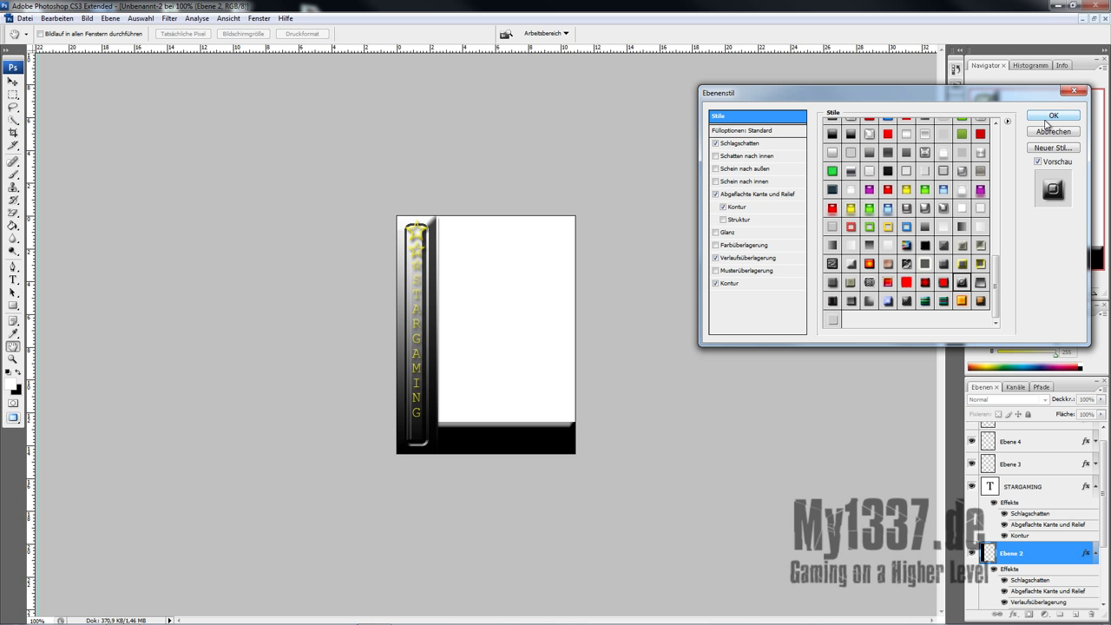
left_click(832, 282)
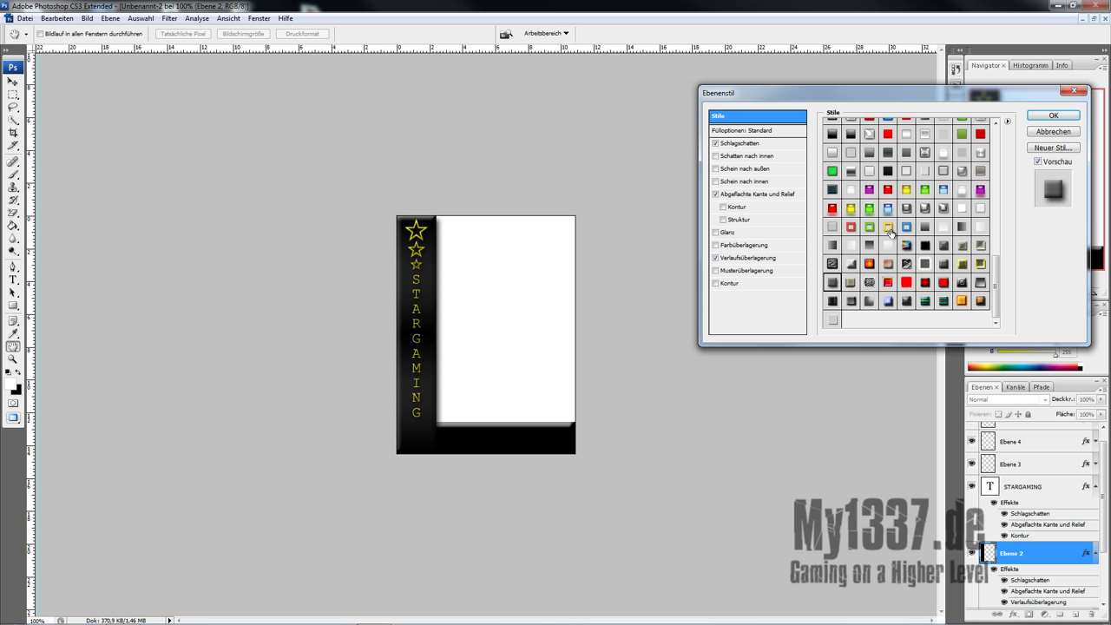
left_click(1055, 115)
Restyle Ebene 1's bottom band with a darker satin (Glanz) preset
left_click(1095, 553)
double_click(1054, 574)
left_click(708, 114)
left_click_drag(998, 172, 995, 307)
left_click(833, 282)
left_click(832, 303)
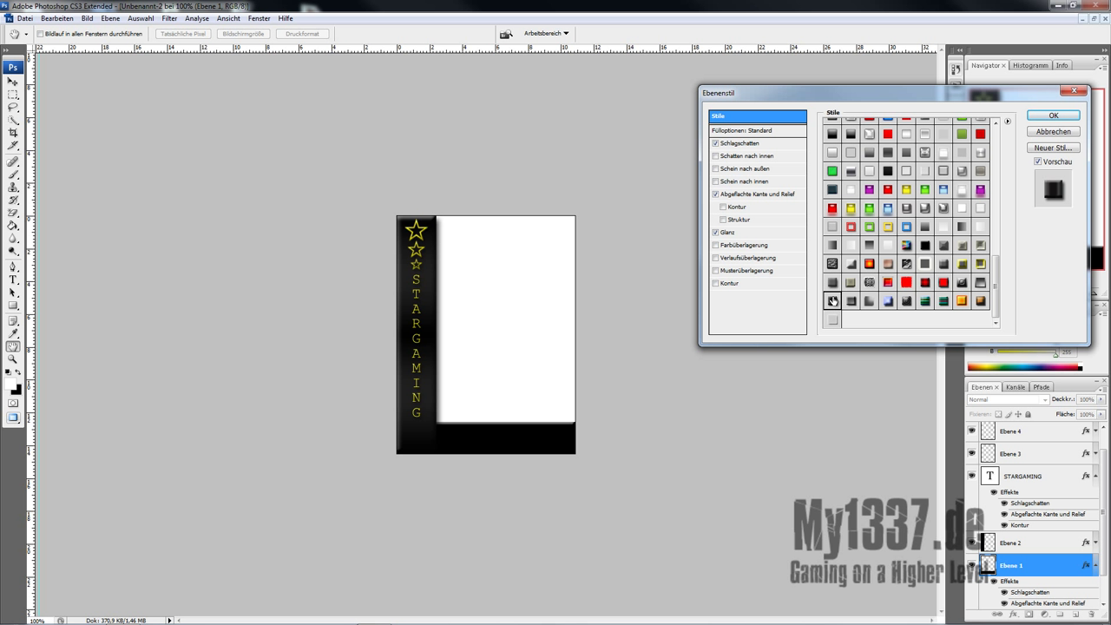
left_click(1053, 115)
scroll(1040, 479, "up", 1)
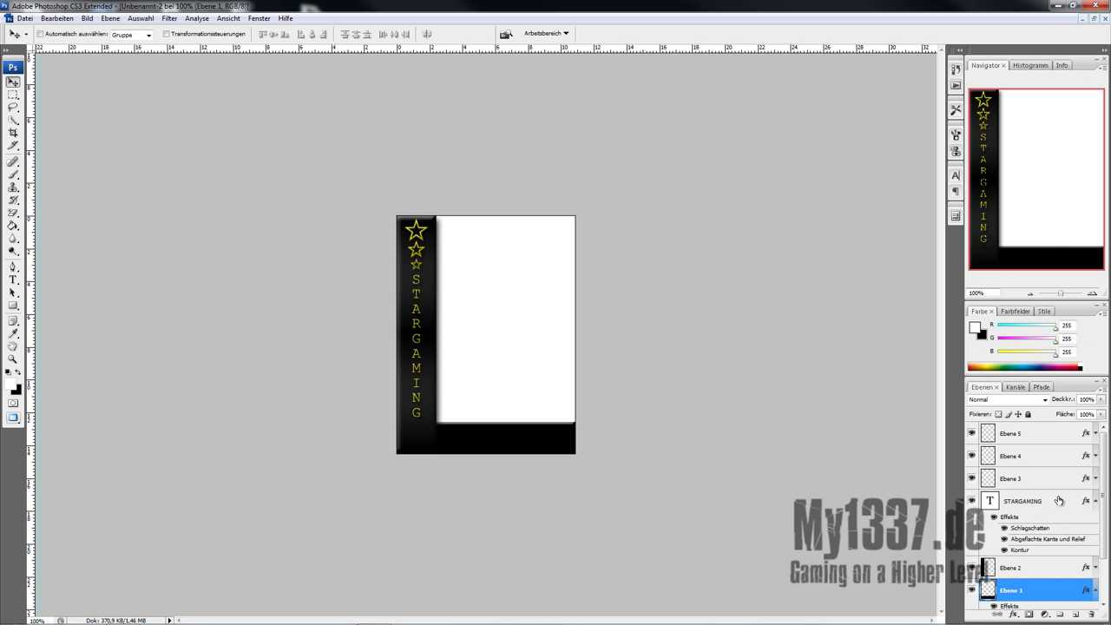
Give STARGAMING Abrunden anti-aliasing and the Gisha Bold font, then commit
double_click(990, 500)
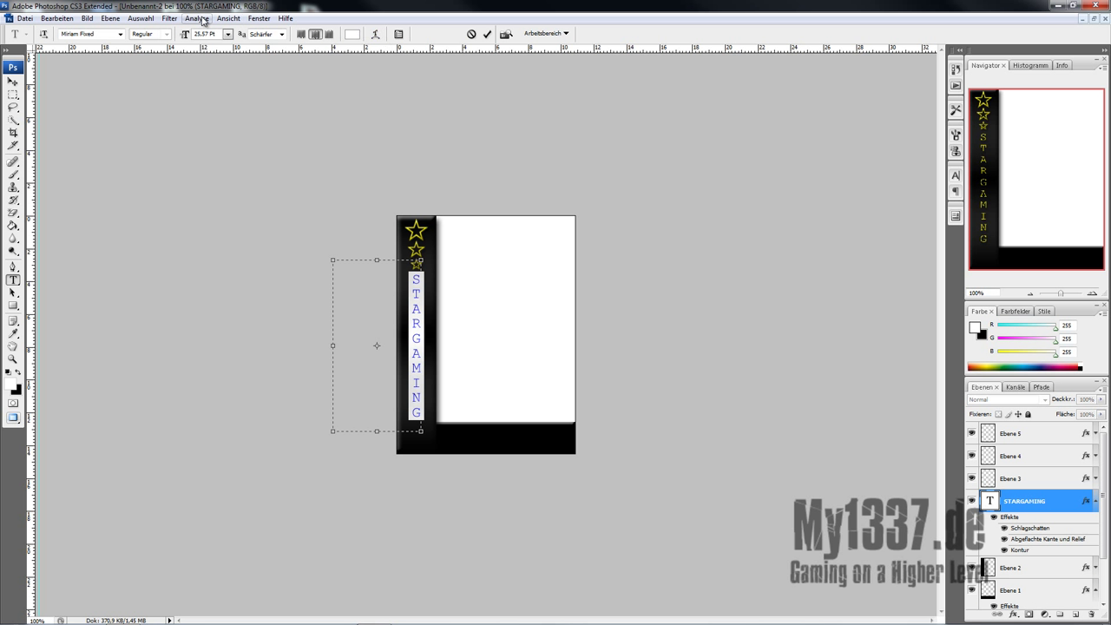
left_click(283, 40)
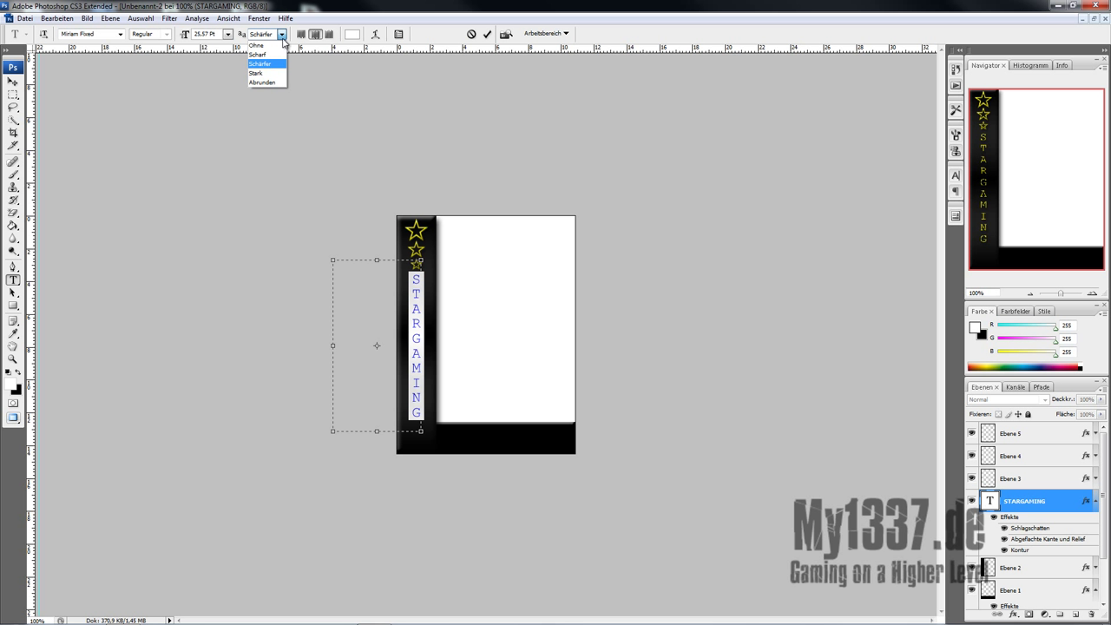
left_click(265, 84)
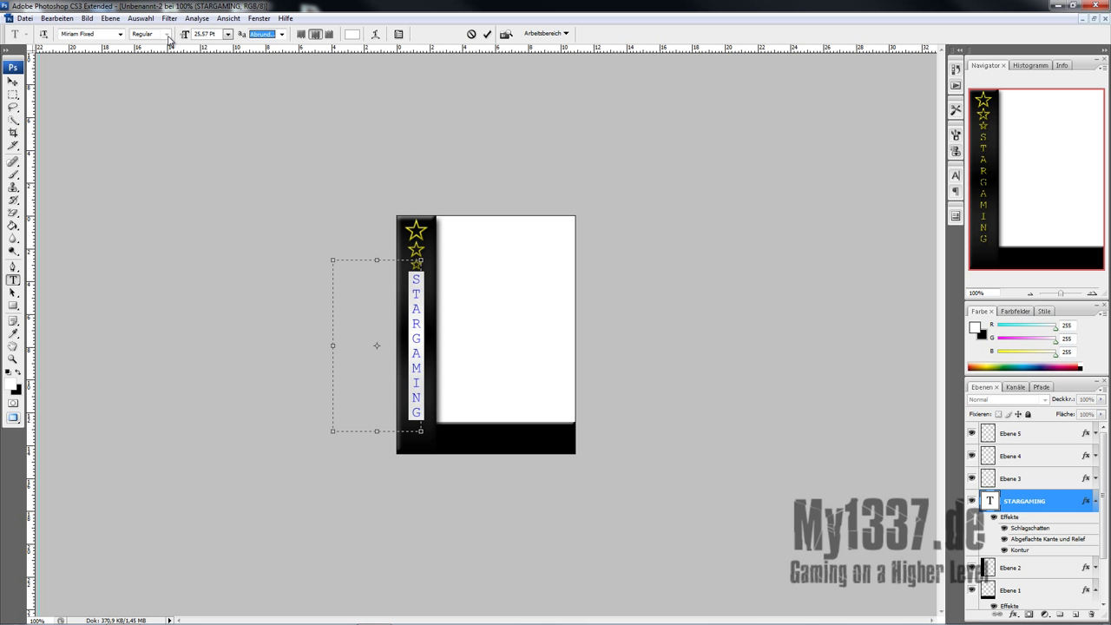
left_click(94, 34)
type("Gill Sans MT")
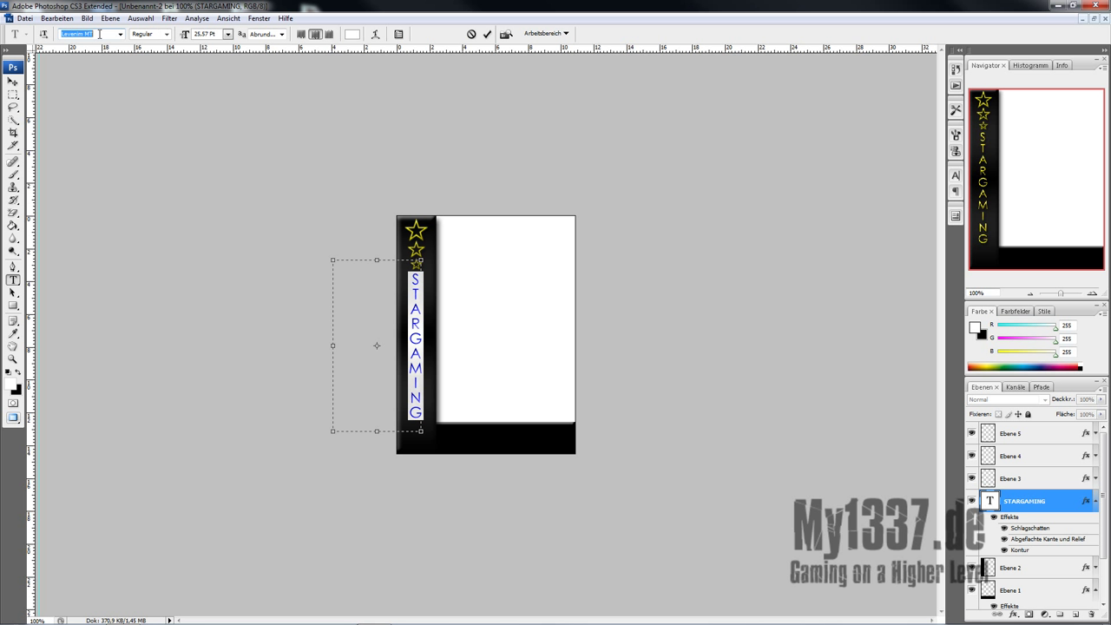
type("Aharoni")
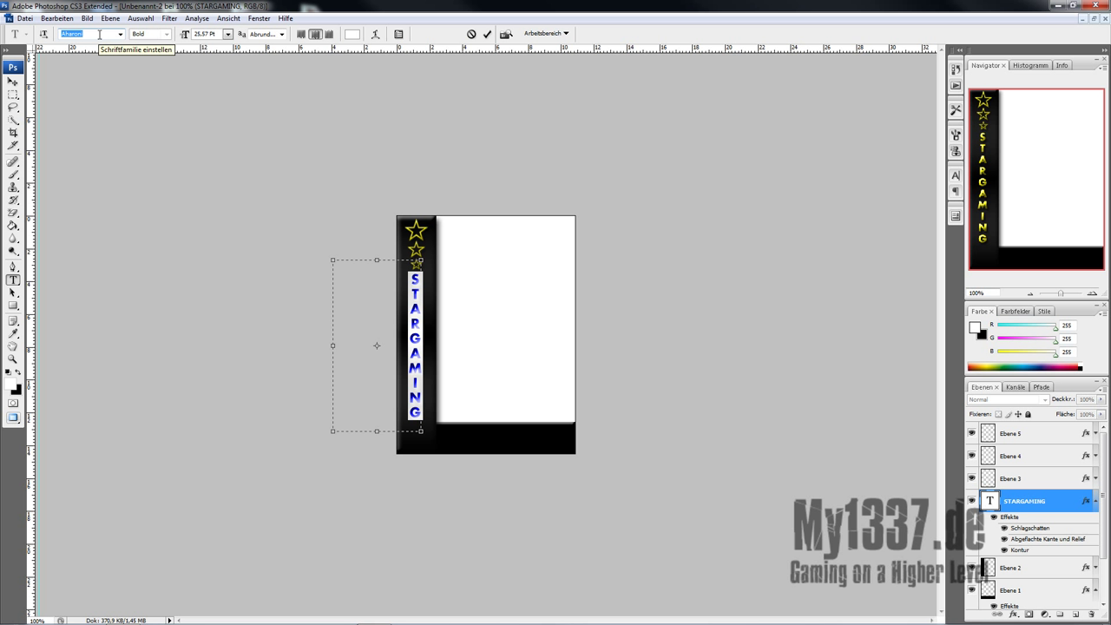
left_click(12, 82)
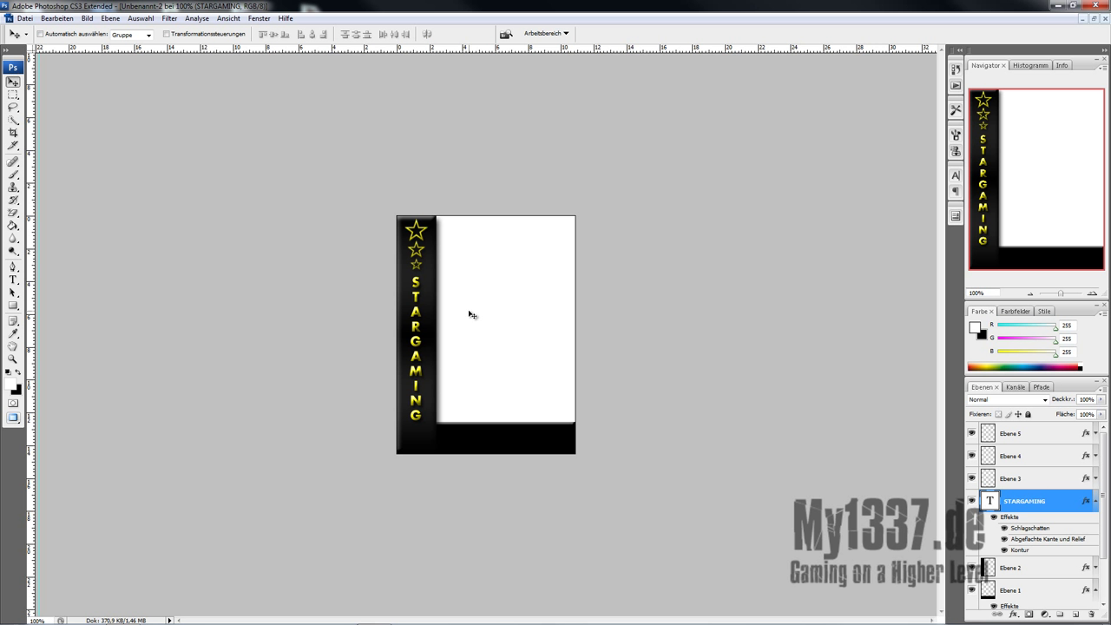
Select the entire student photo, then bring the profile card document back to full size
left_click(1093, 19)
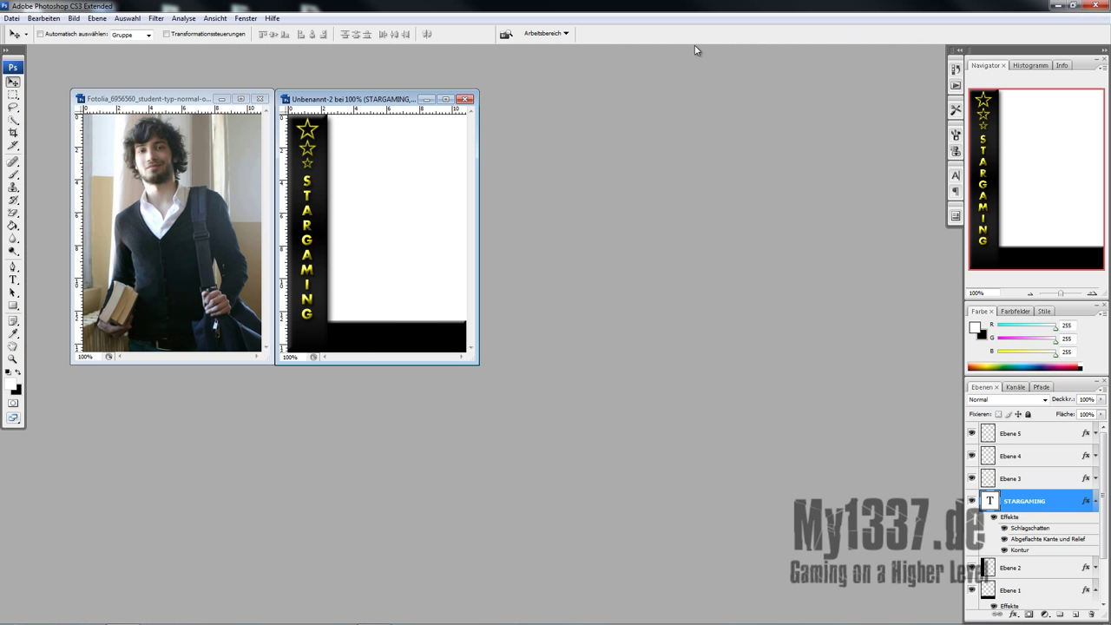
left_click(186, 110)
key("ctrl+a")
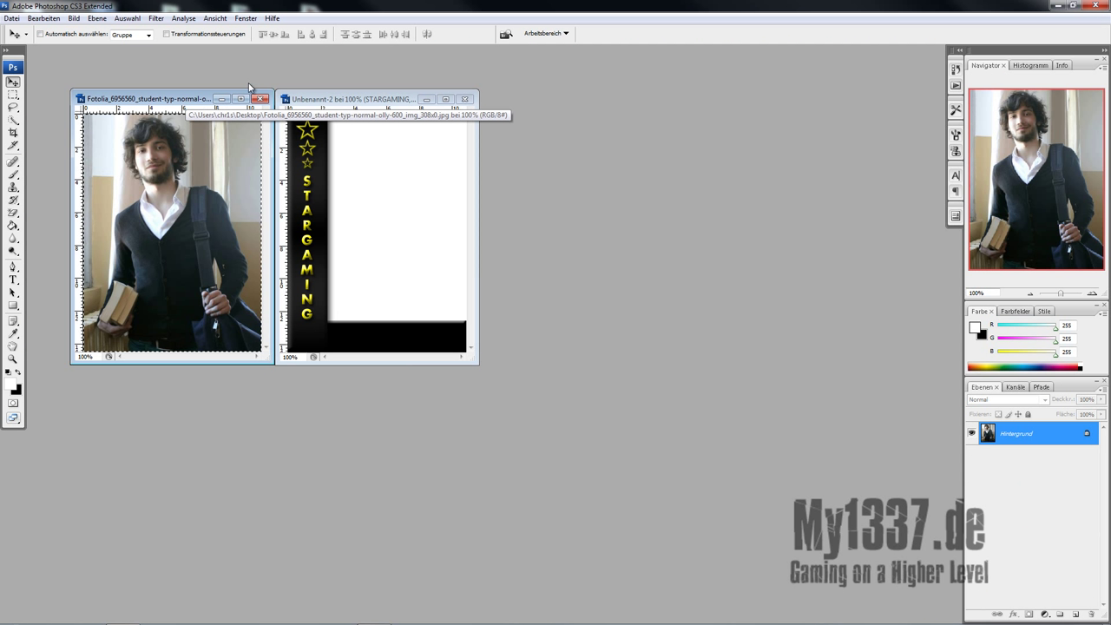
left_click(362, 101)
left_click(445, 99)
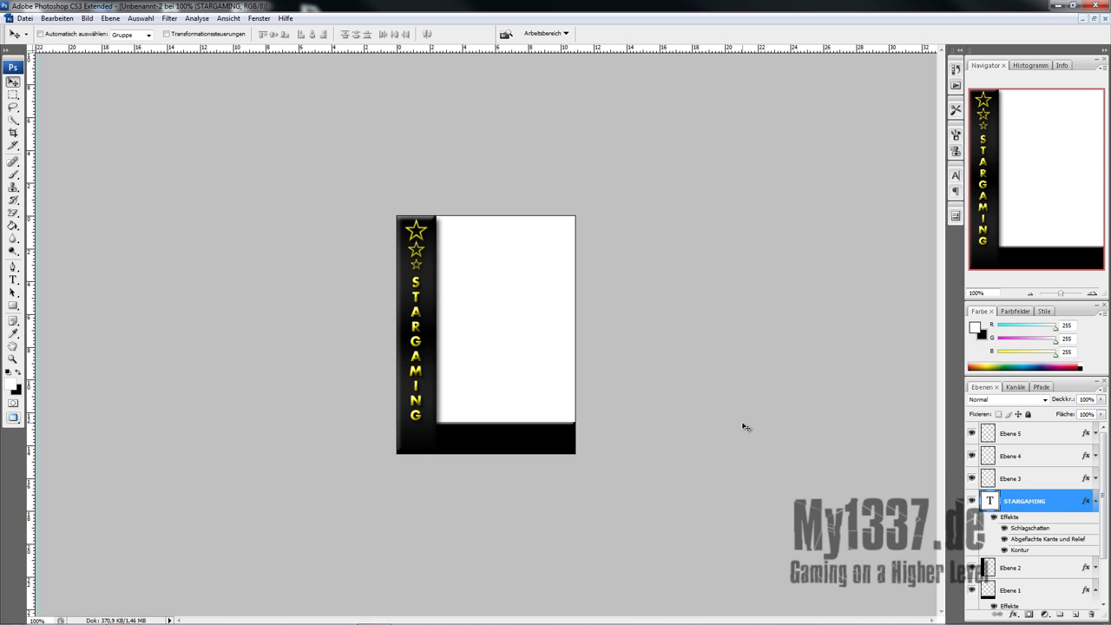
Paste the photo as Ebene 6 beneath the frame layers and nudge it right
key("ctrl+v")
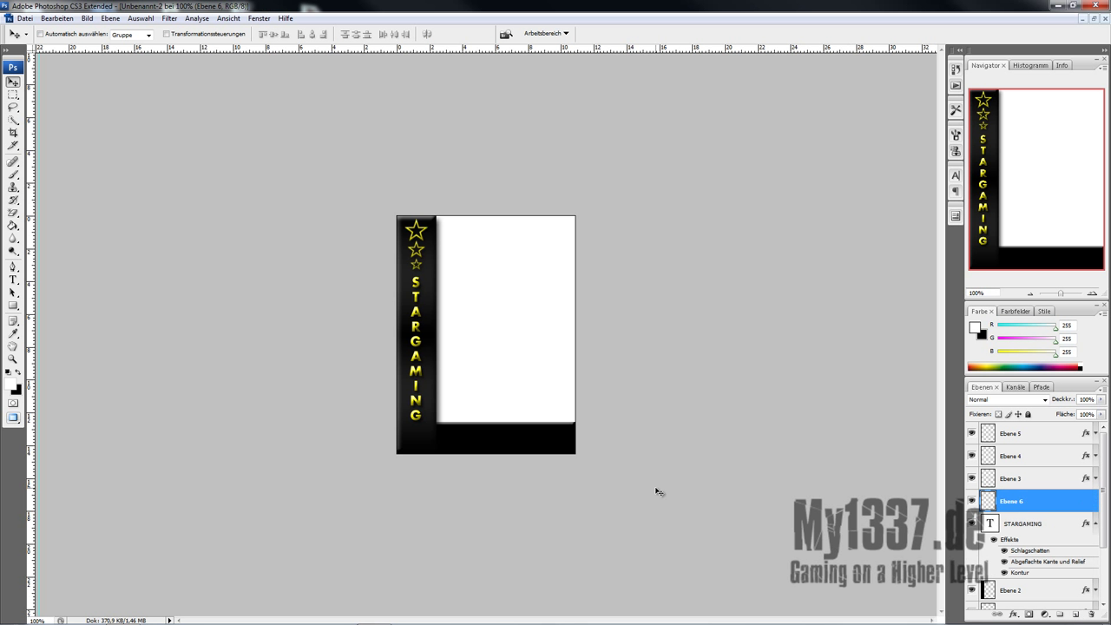
left_click_drag(1032, 506, 1046, 585)
scroll(1033, 549, "down", 2)
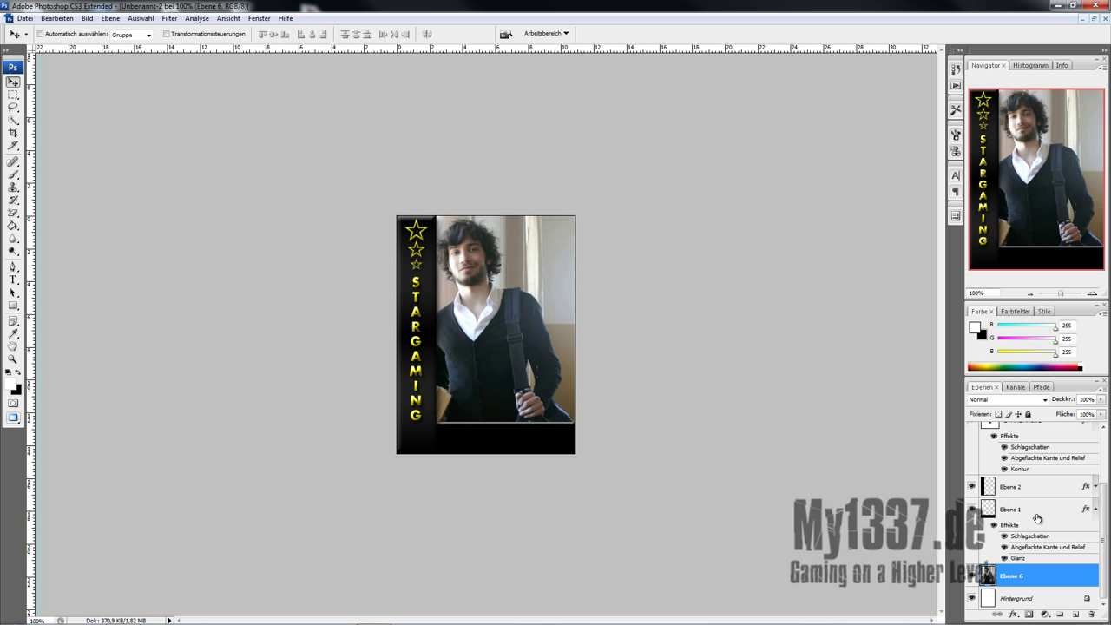
key("Right")
key("Right")
key("Right")
key("Right")
key("Right")
key("Right")
key("Right")
key("Right")
key("Right")
key("Right")
key("Right")
key("Right")
key("Right")
key("Right")
key("Right")
key("Right")
key("Right")
key("Right")
key("Right")
key("Right")
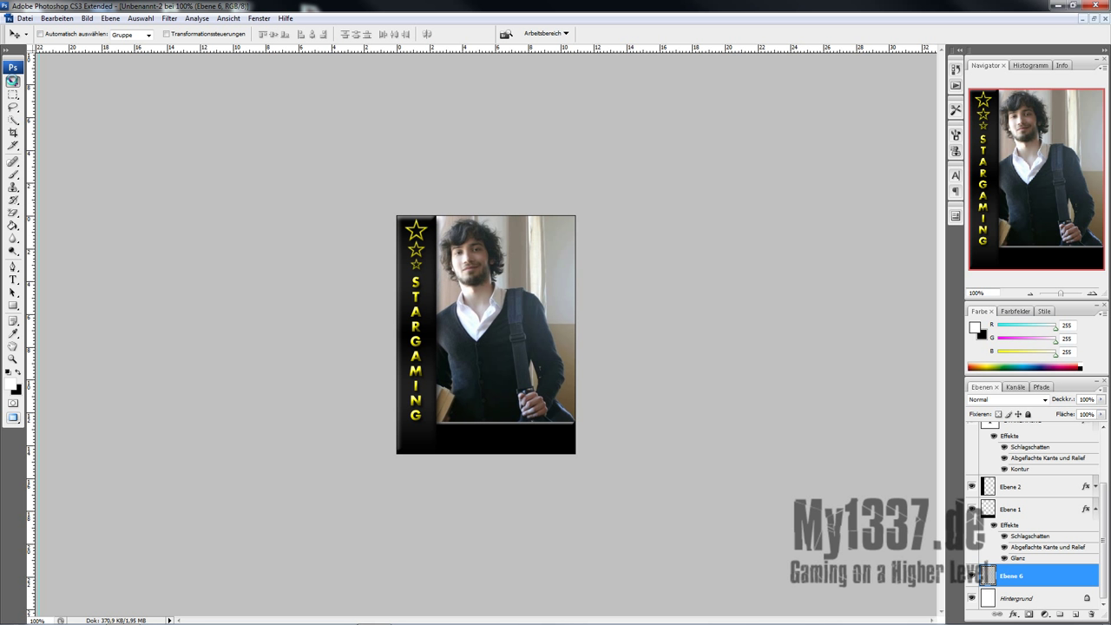
key("Right")
key("Right")
key("Right")
key("Right")
key("Right")
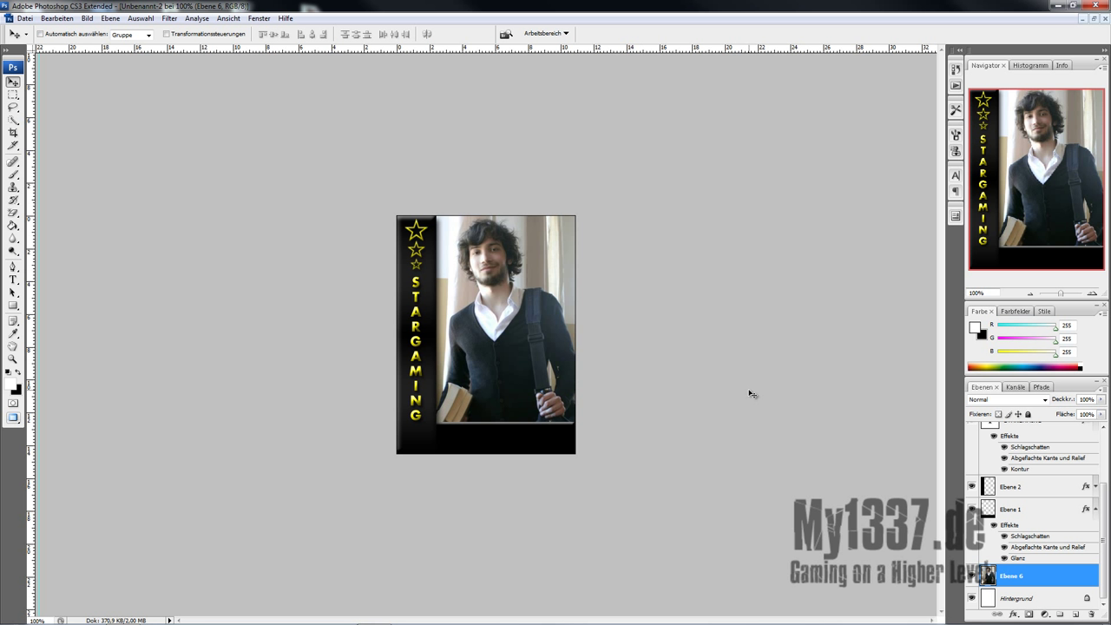
Collapse the Ebene 1 and STARGAMING effect lists and select the Ebene 5 layer
left_click(13, 280)
scroll(1052, 500, "up", 3)
scroll(1102, 521, "down", 3)
left_click(1096, 512)
left_click(1093, 462)
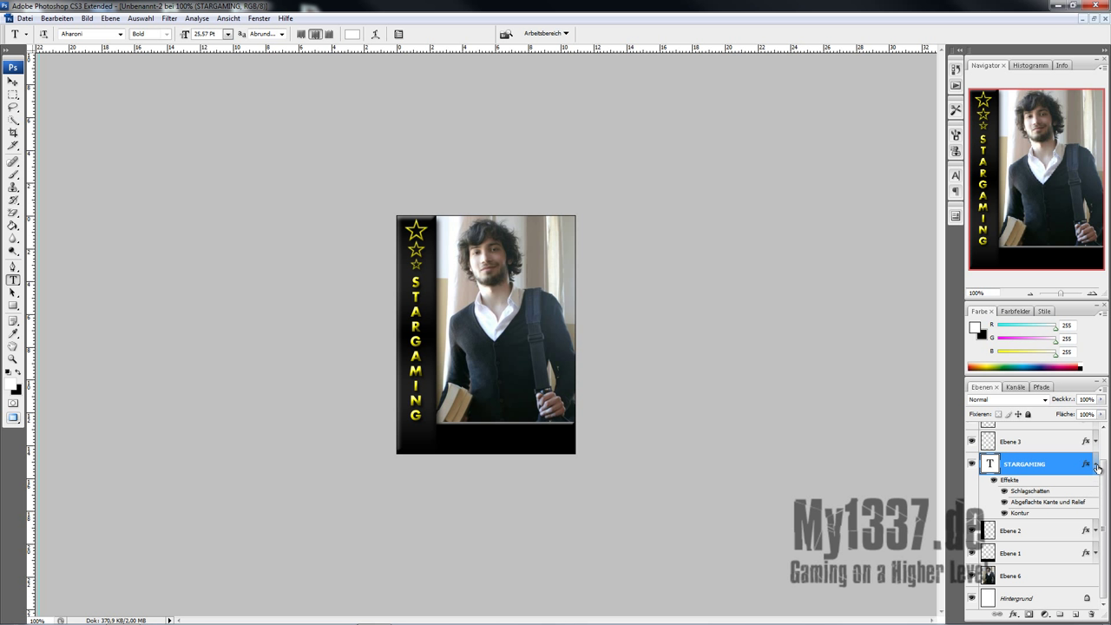
left_click(1095, 469)
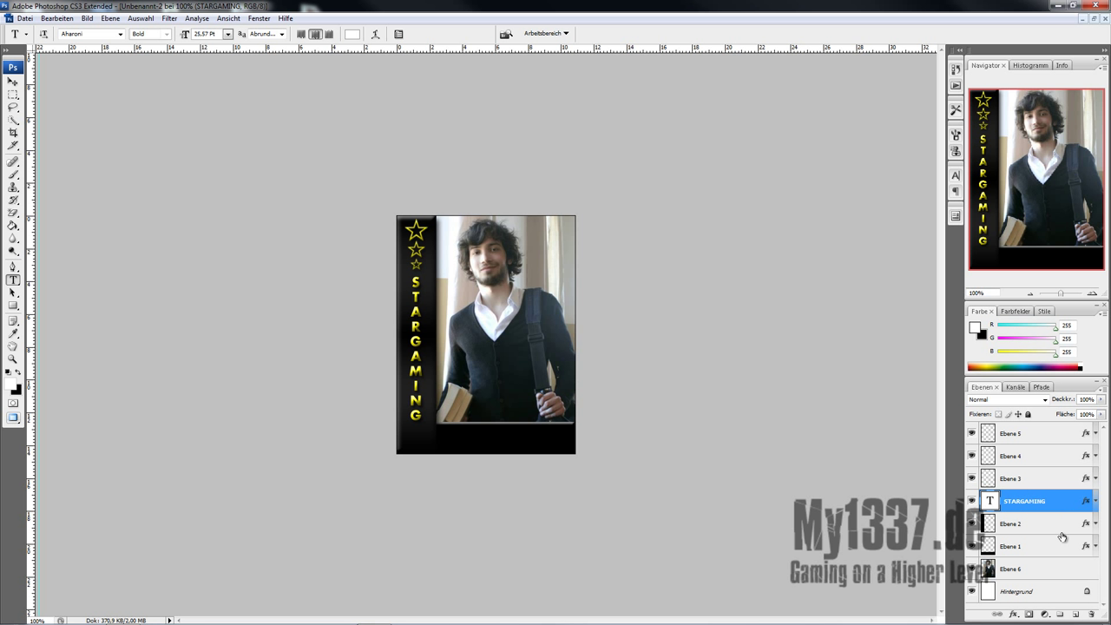
left_click(1048, 436)
On a new layer, type the name 'chr1s ;>' on the bottom strip and show its preset styles
left_click(1075, 614)
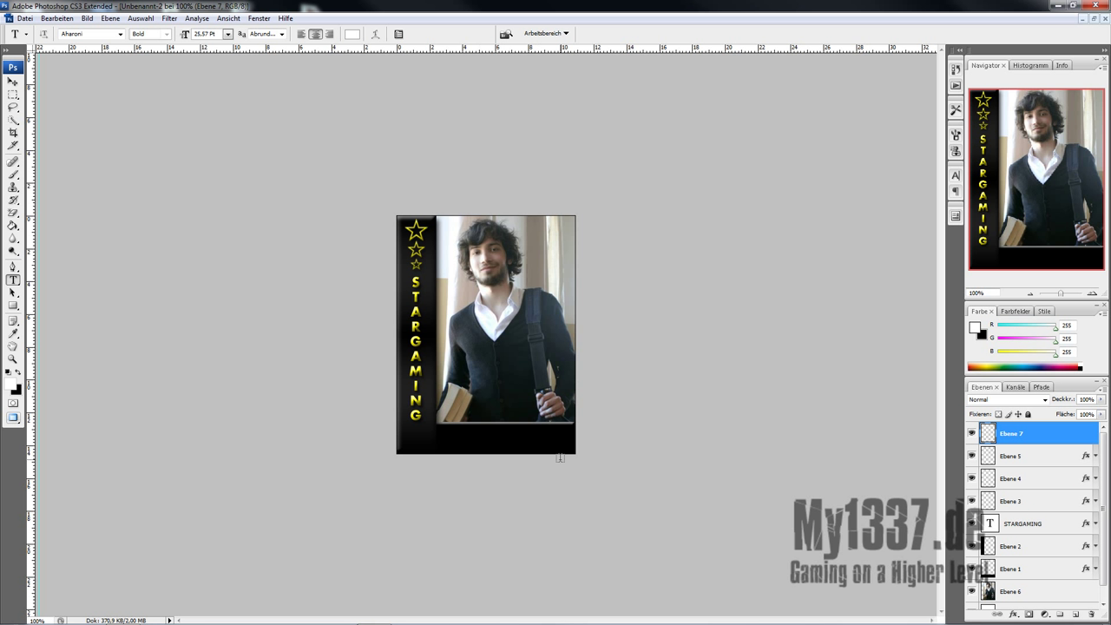
left_click_drag(560, 450, 436, 422)
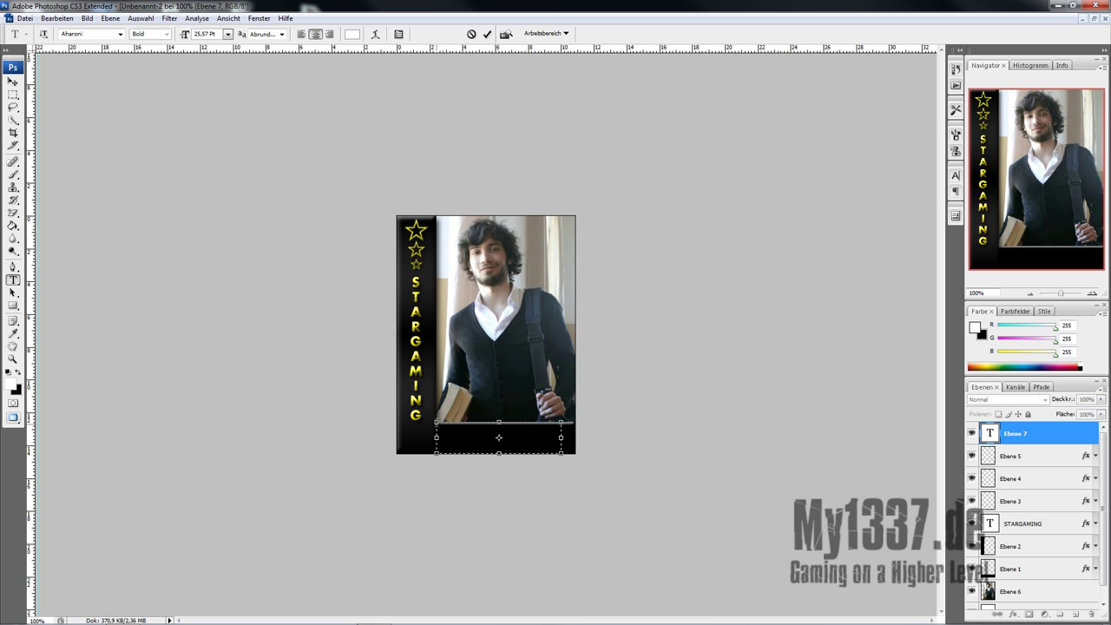
type("chris ;>")
double_click(1048, 428)
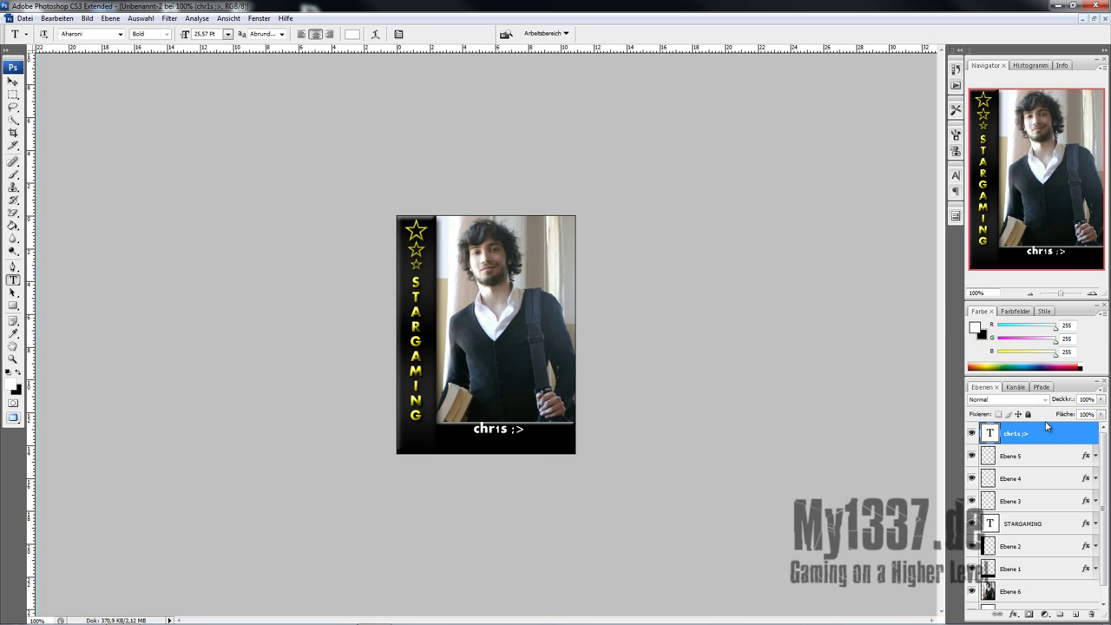
left_click(719, 117)
scroll(830, 264, "down", 5)
Apply a gold preset style to the name text and confirm it
left_click(831, 265)
left_click(850, 267)
left_click(832, 268)
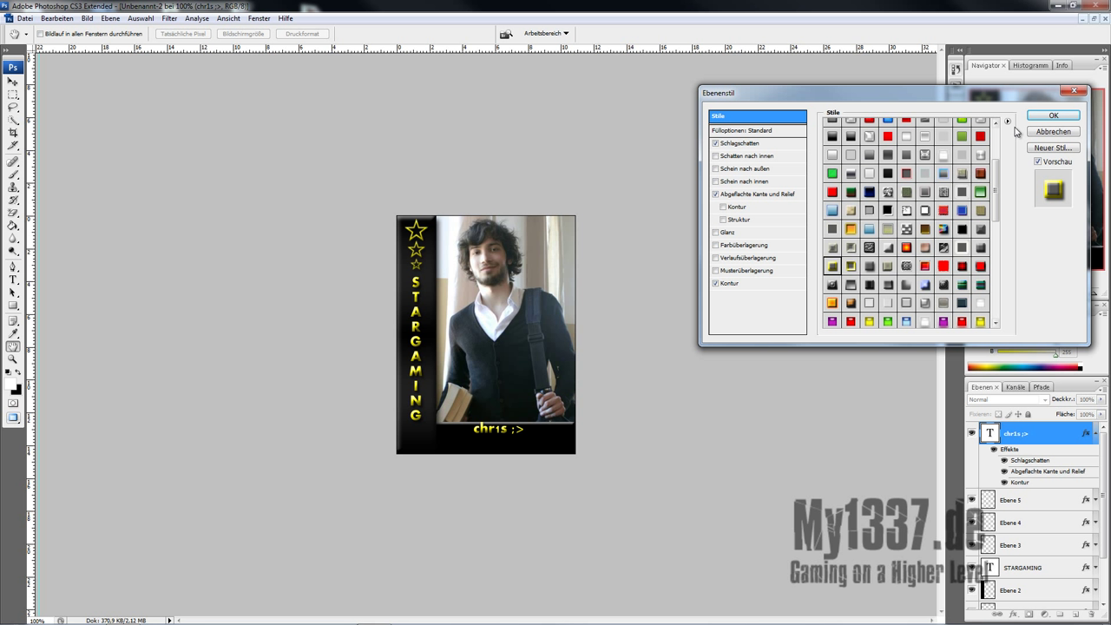
left_click(1045, 116)
Reposition the name text down and right on the strip, then nudge it up slightly
key("v")
left_click_drag(484, 436, 493, 439)
key("Up")
key("Up")
key("Up")
key("Up")
Add the text 'by my1337.de' and move it below the name
key("t")
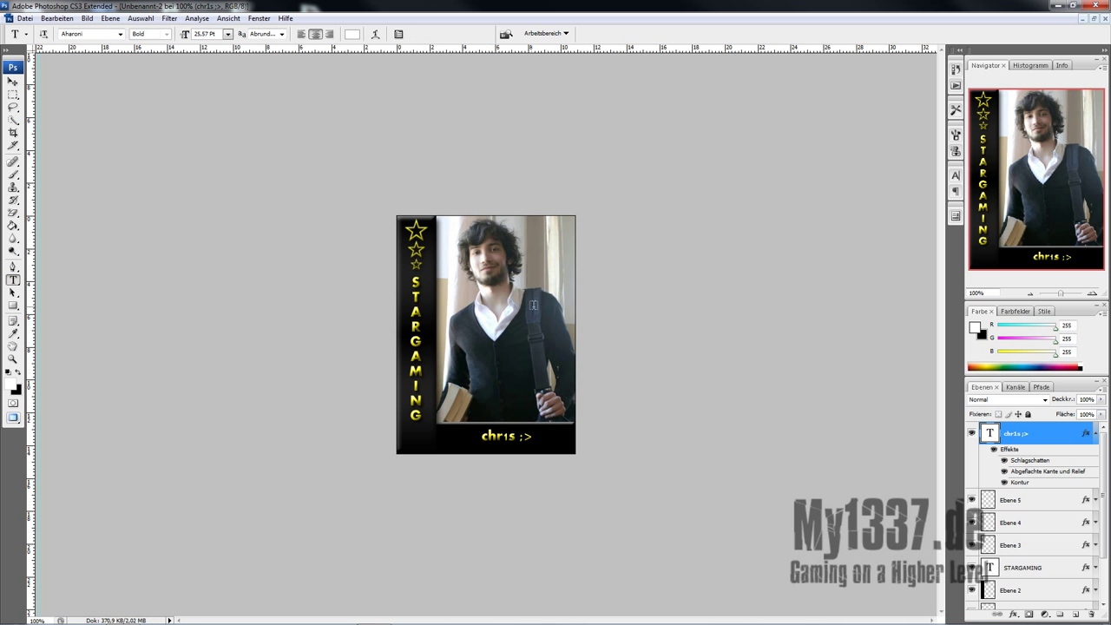
left_click_drag(526, 296, 434, 255)
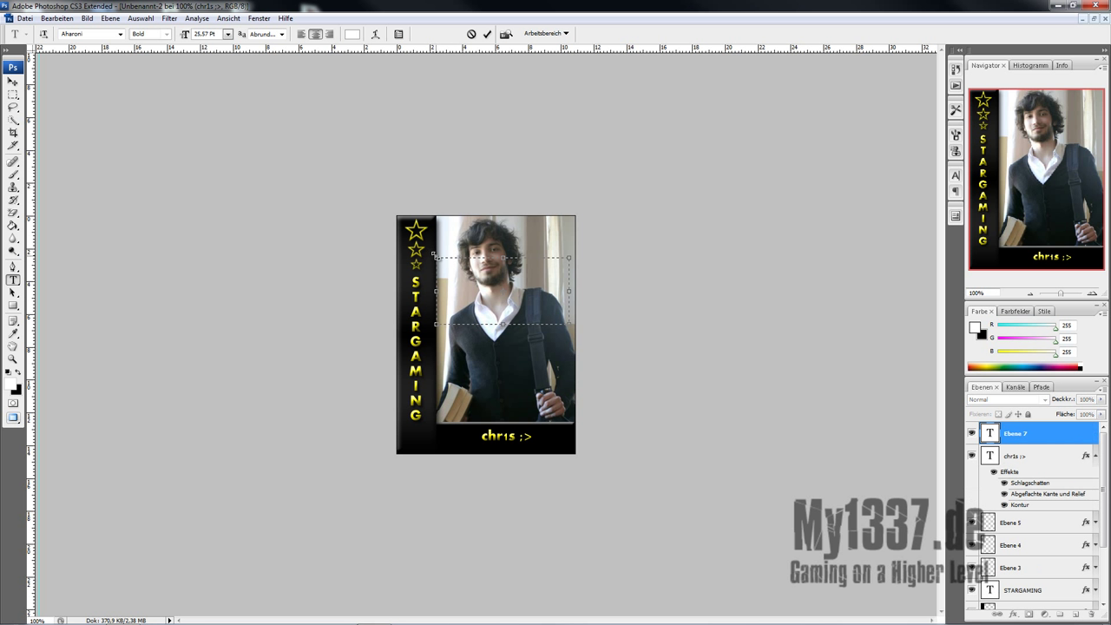
type("by my1337.de")
left_click(12, 81)
left_click_drag(526, 270, 532, 453)
Shrink the credit text to 15.57 Pt and nudge it slightly left
double_click(992, 434)
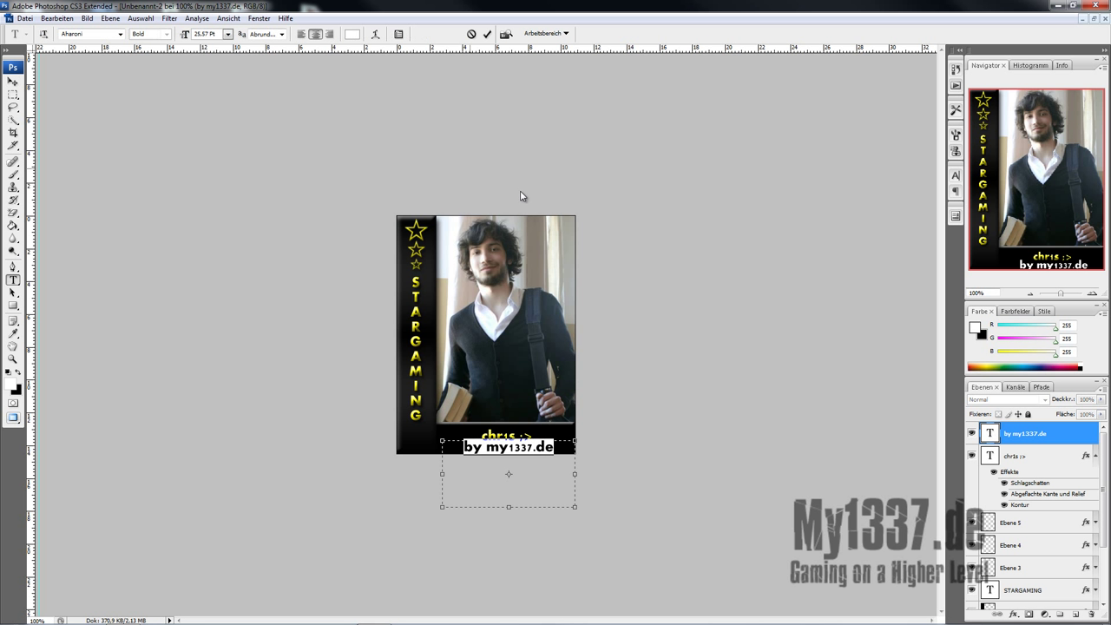
left_click_drag(190, 35, 183, 34)
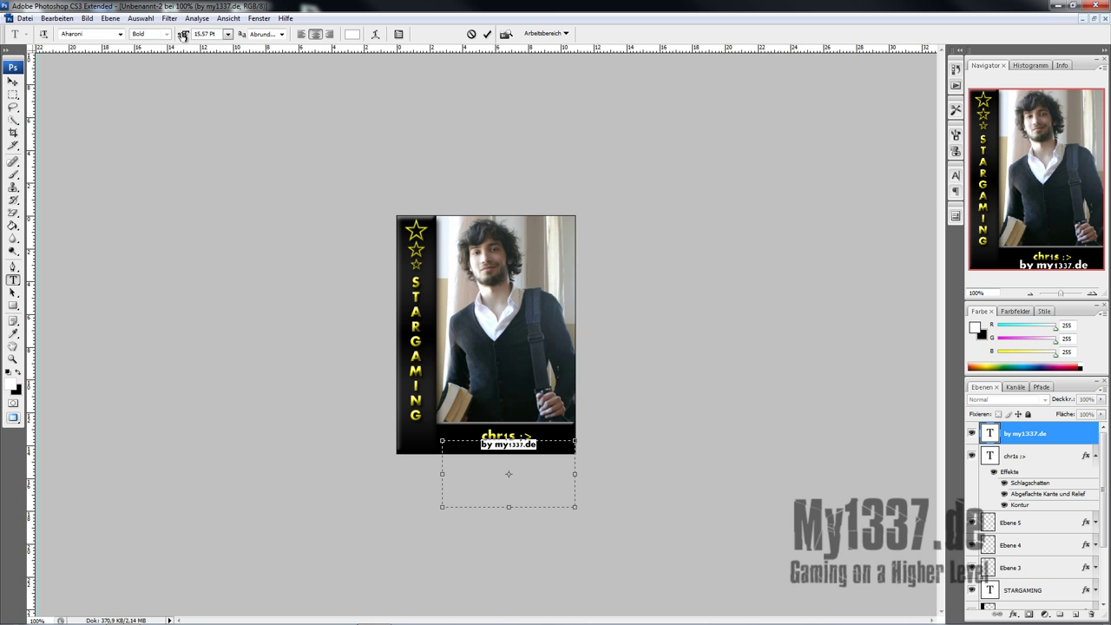
left_click(13, 82)
key("Left")
key("Left")
key("Left")
key("Left")
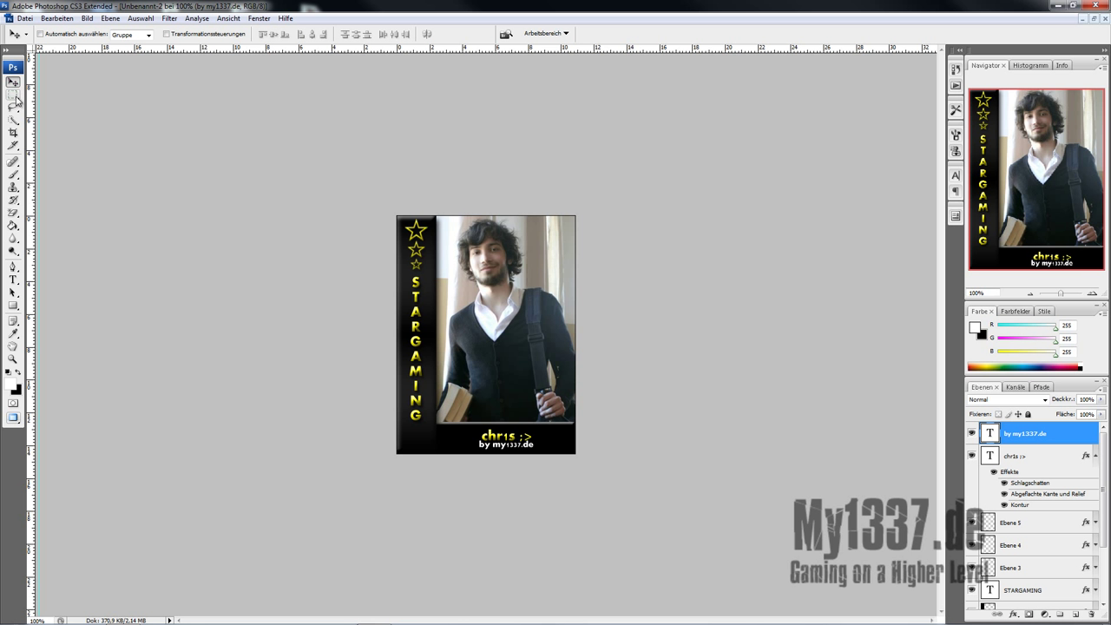
Apply the same gold preset style to the 'by my1337.de' credit text
double_click(1058, 425)
left_click(715, 120)
scroll(819, 227, "down", 3)
left_click(832, 248)
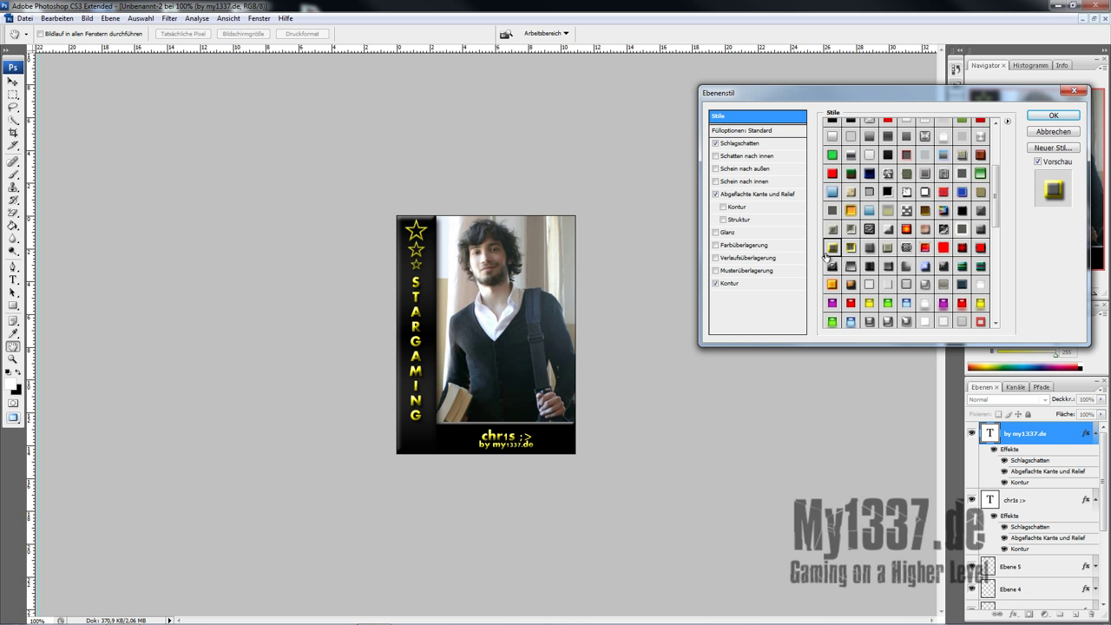
left_click(1045, 117)
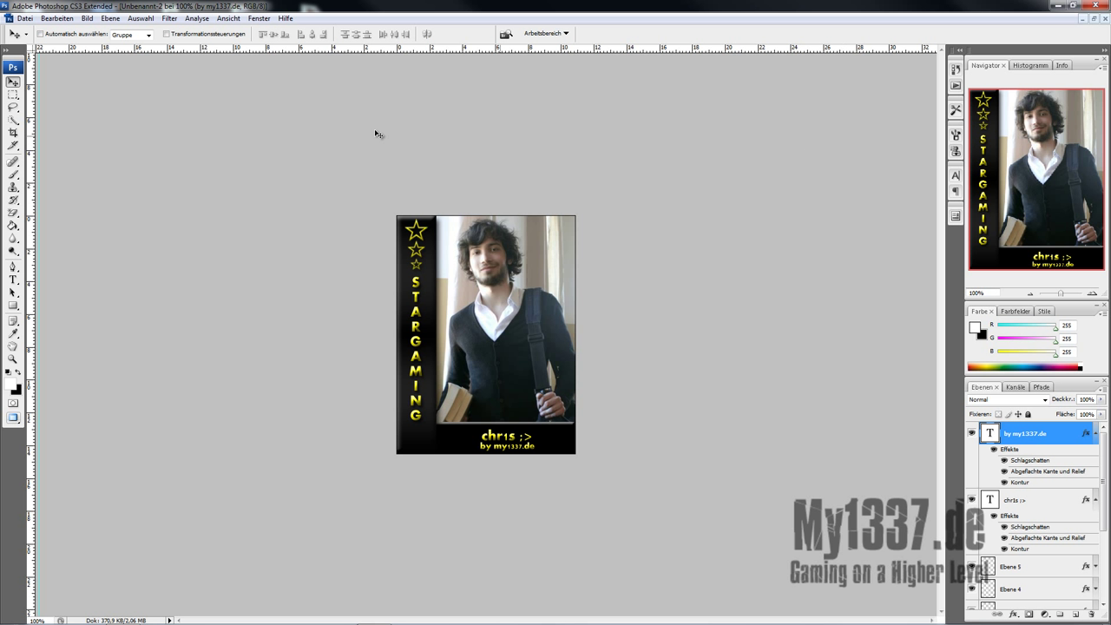
Place a vertical guide through the photo and collapse the name and credit effect lists
left_click_drag(31, 235, 484, 248)
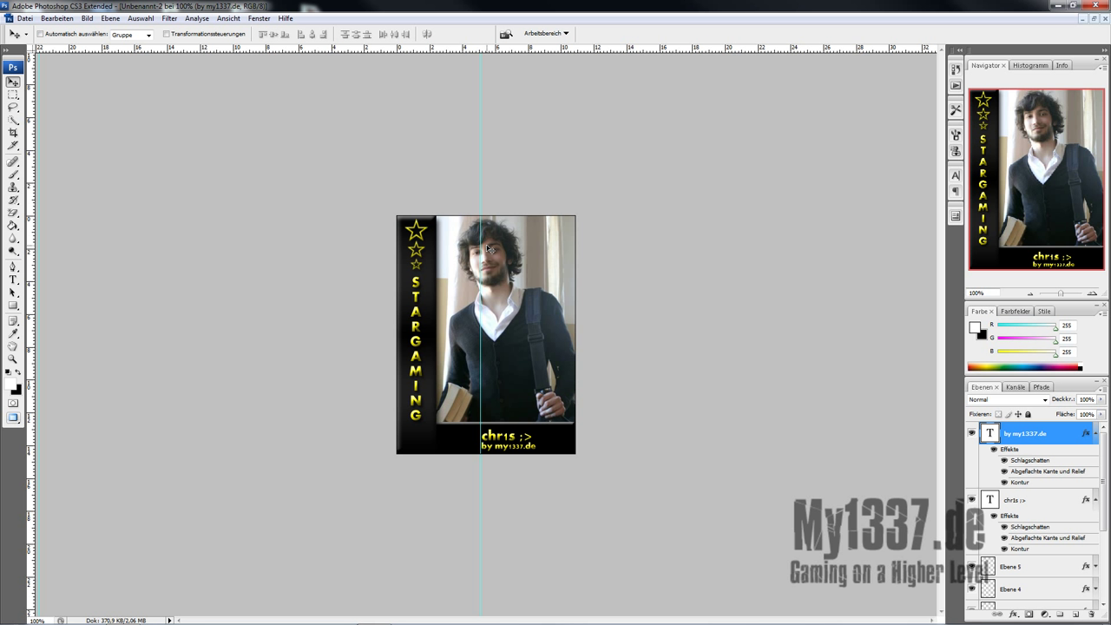
left_click(1095, 500)
left_click(1095, 434)
left_click(1056, 456)
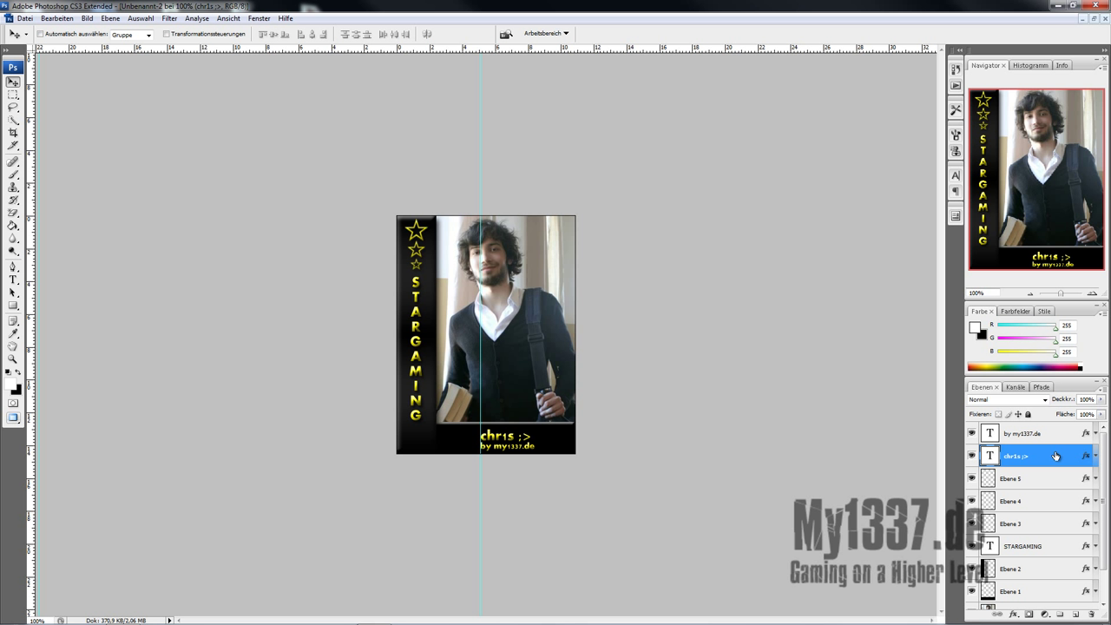
left_click_drag(13, 92, 40, 103)
On a new top layer, fill an elliptical arc across the photo's top with black
left_click(1065, 433)
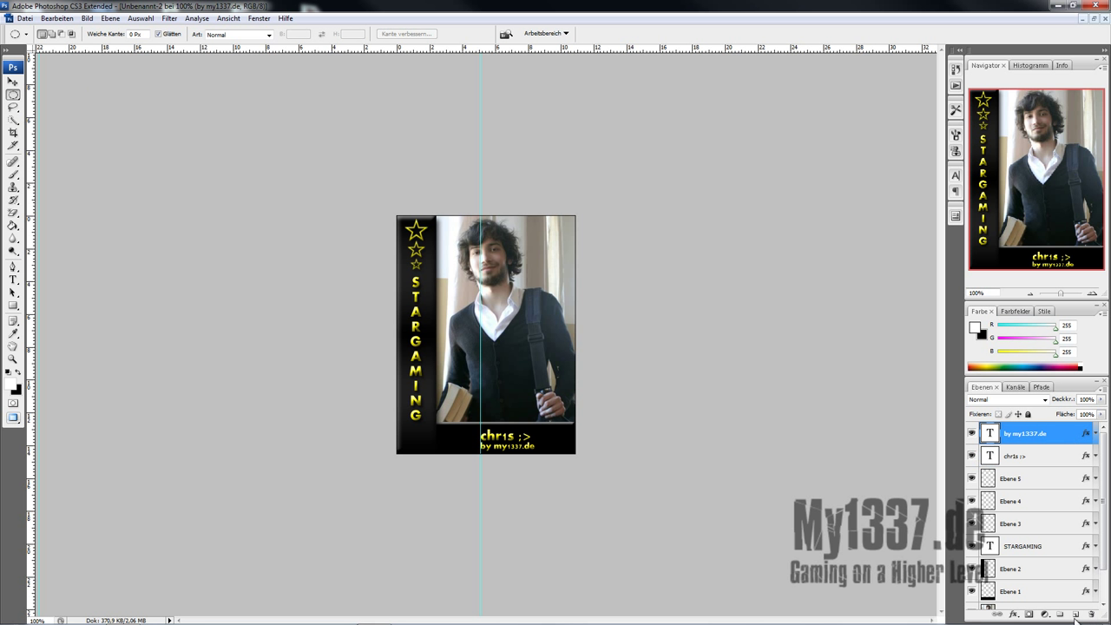
left_click(1075, 614)
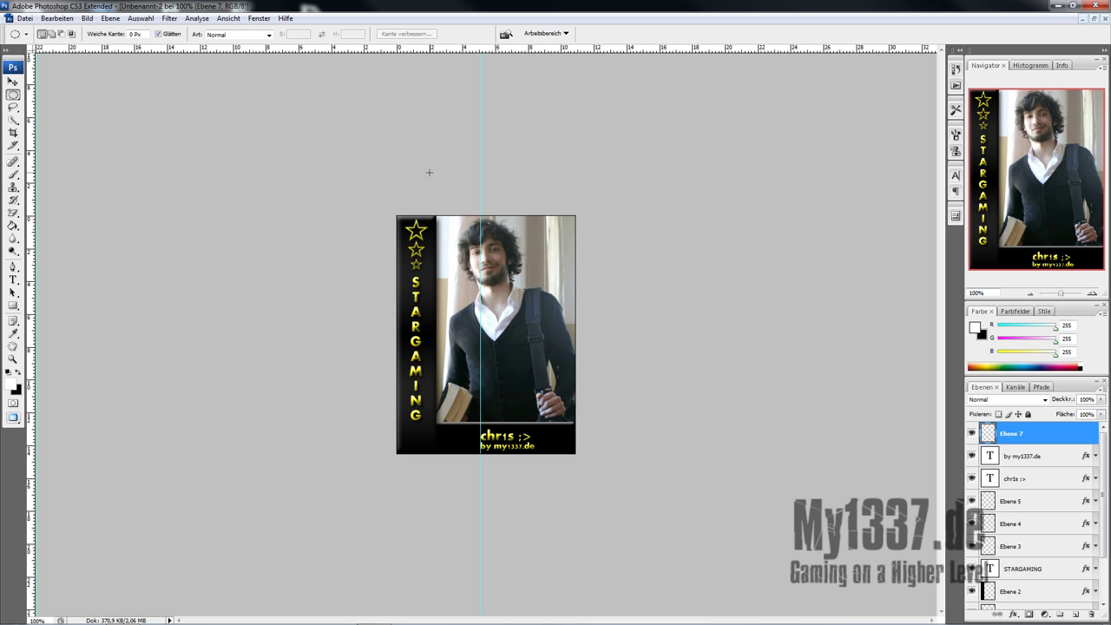
left_click_drag(423, 172, 796, 299)
key("shift+Up")
key("shift+Up")
key("shift+Up")
key("shift+Up")
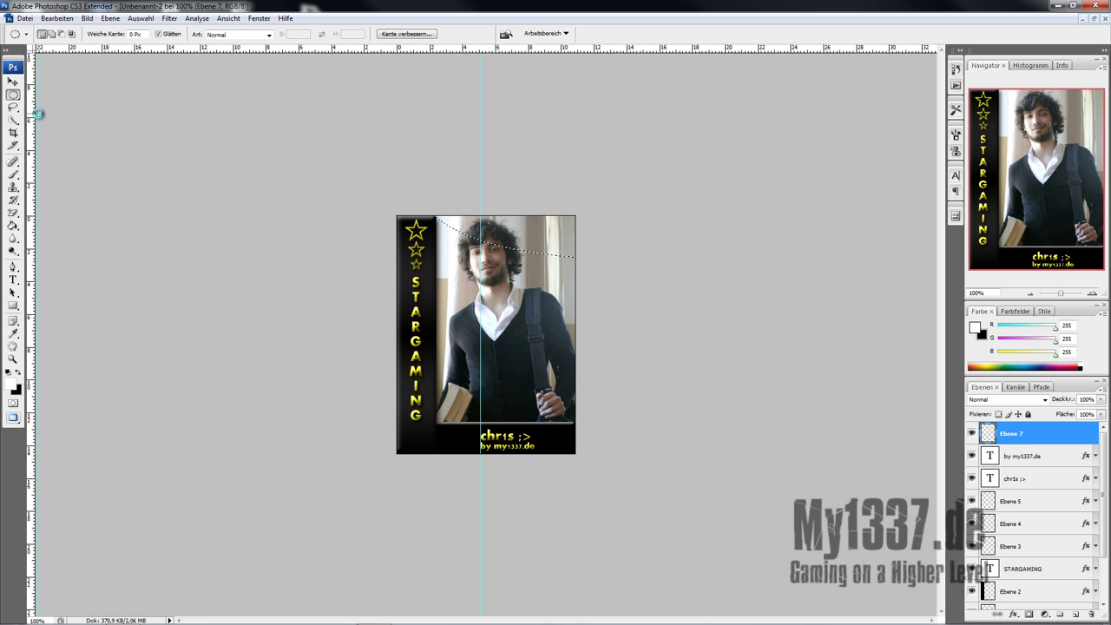
left_click(18, 372)
left_click(13, 226)
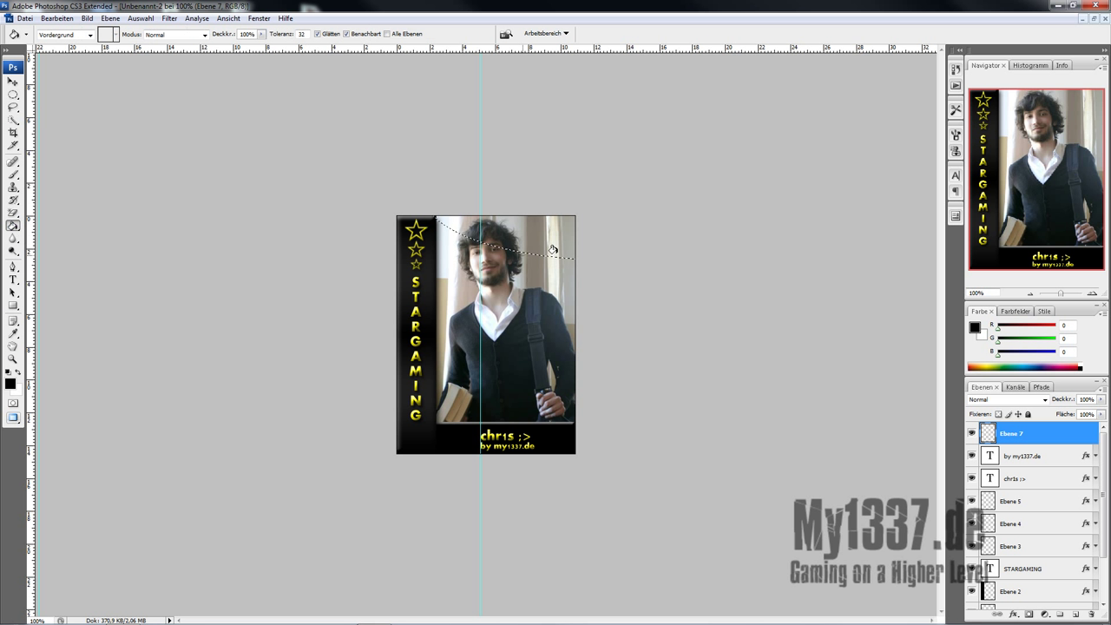
left_click(523, 231)
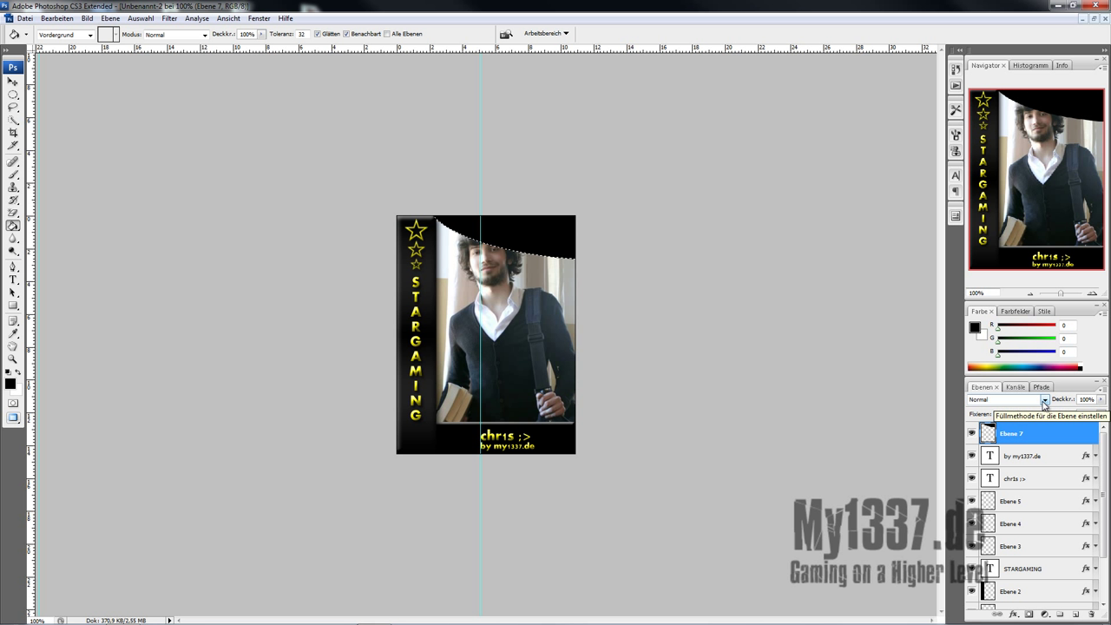
Deselect and set the Ebene 7 arc layer's blend mode to Weiches Licht
key("ctrl+d")
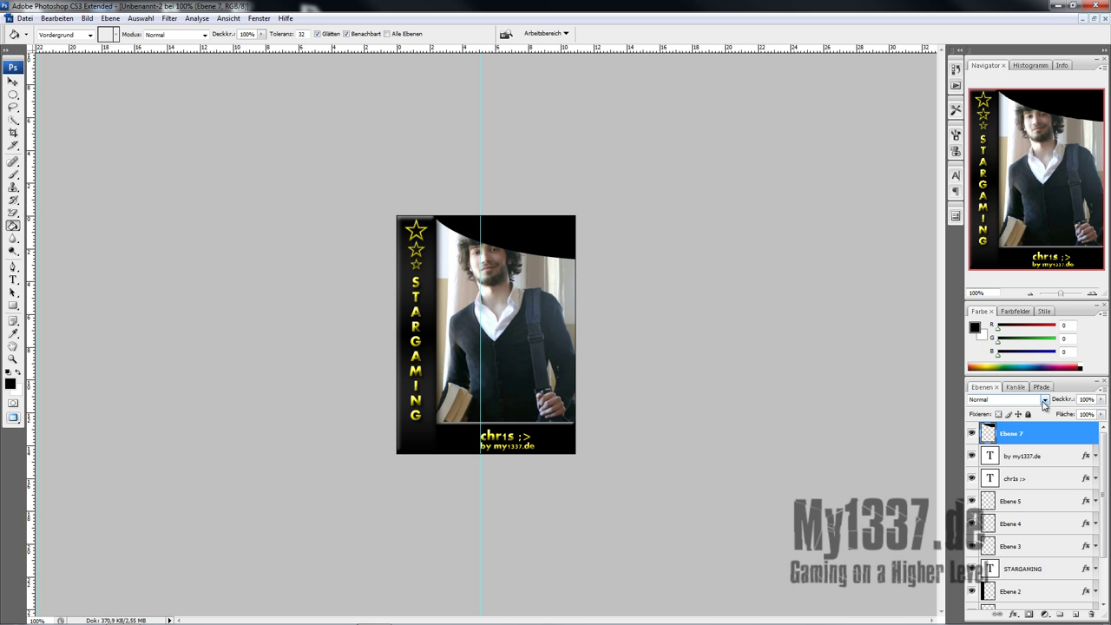
left_click(1044, 400)
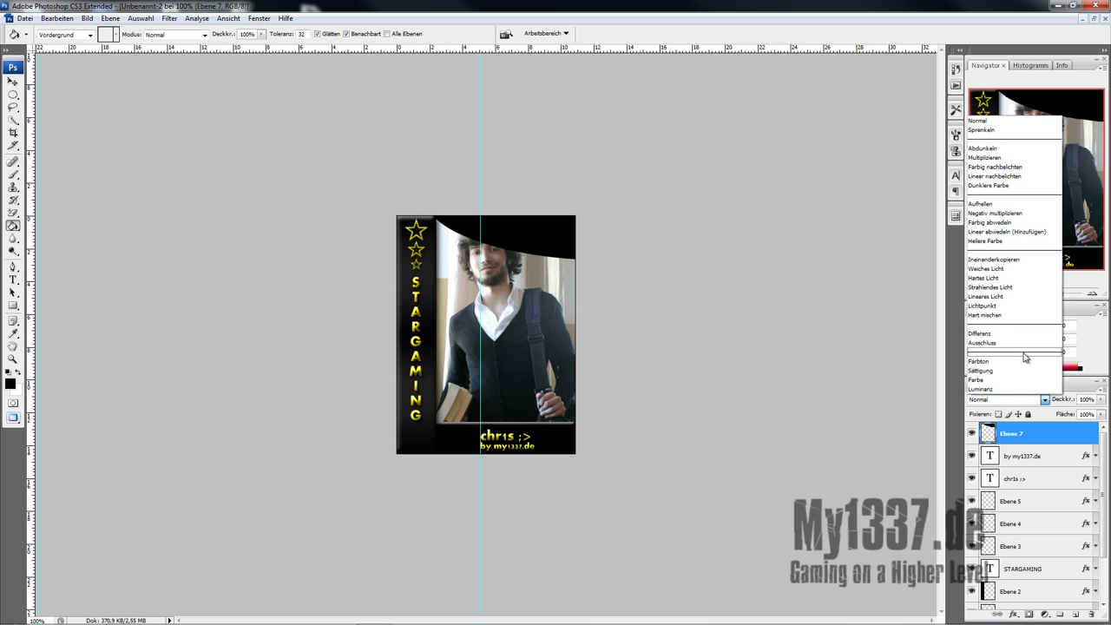
left_click(1043, 400)
left_click(1044, 399)
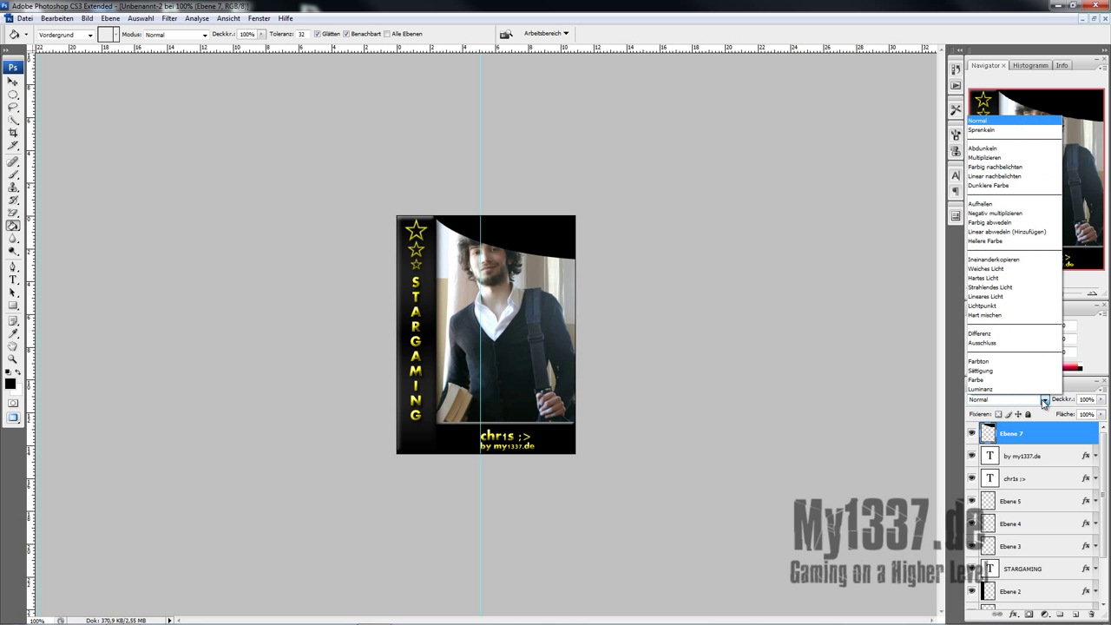
left_click(1001, 268)
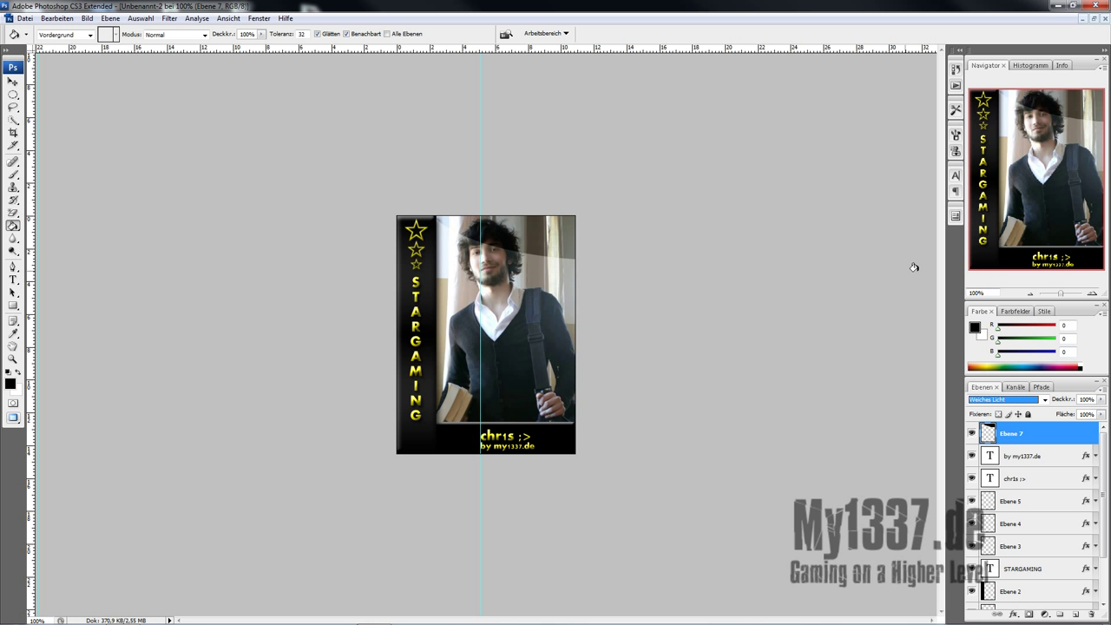